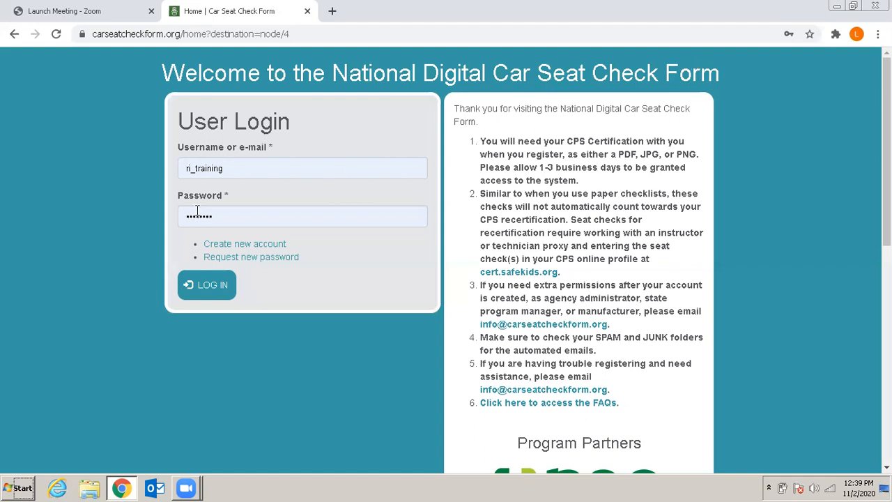
Log in with the prefilled credentials and start a new check form from the home page
left_click(206, 287)
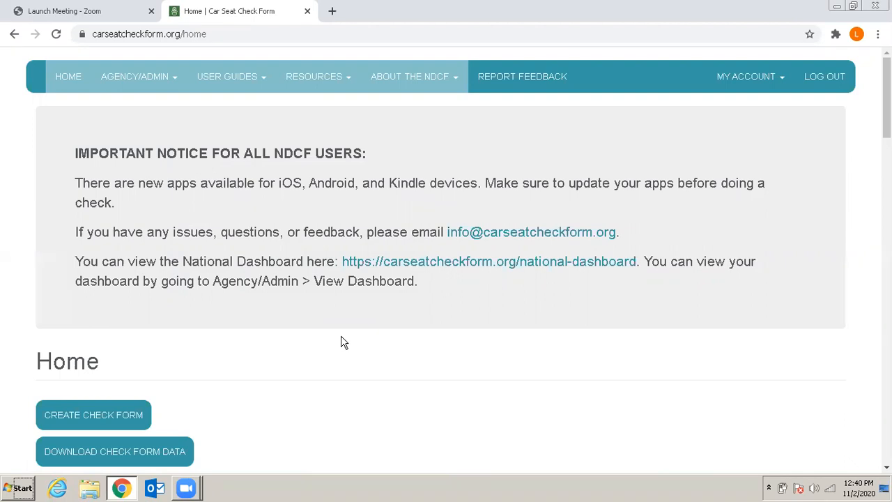
scroll(341, 341, "down", 1)
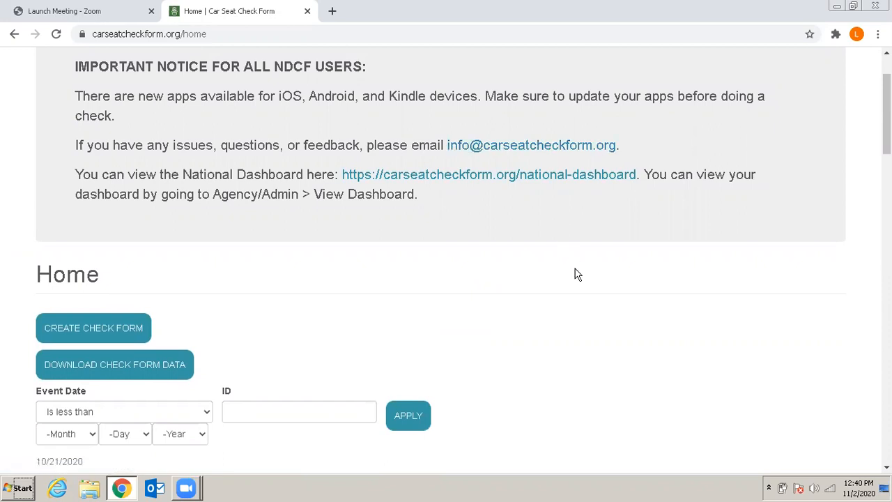
scroll(576, 272, "down", 1)
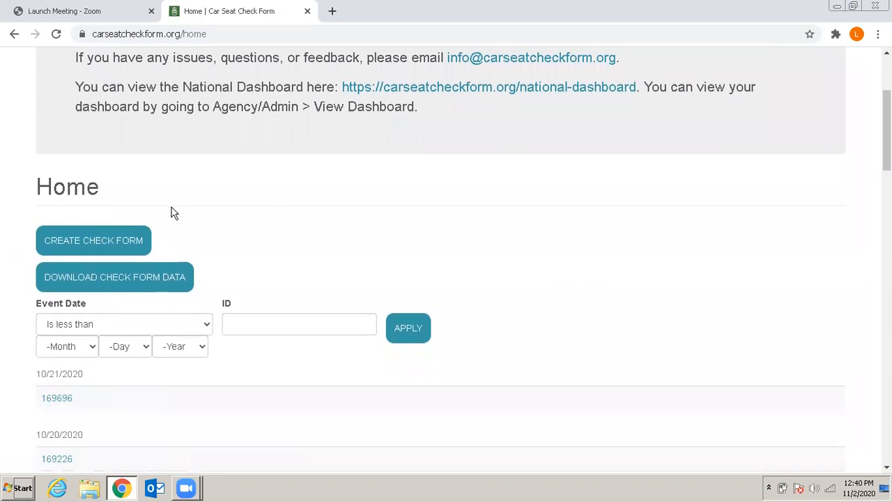
left_click(123, 242)
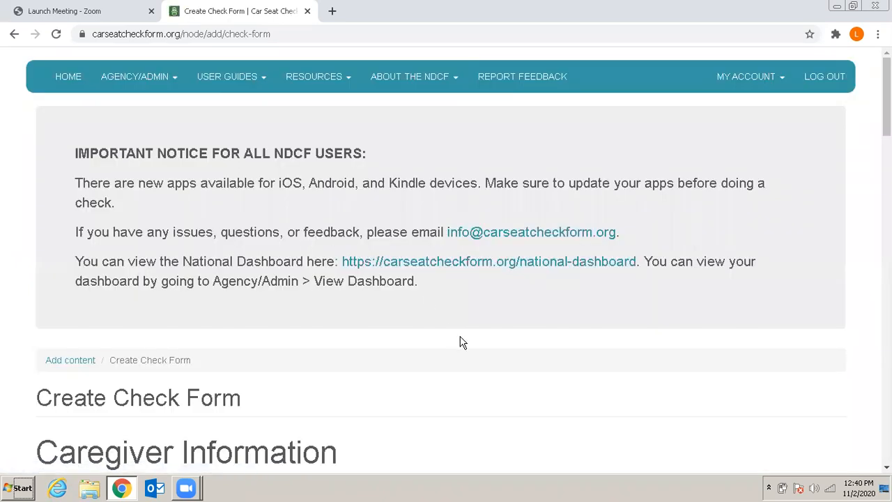
Fill in the caregiver's location with city Providence, state Training and zip 02903
scroll(461, 341, "down", 3)
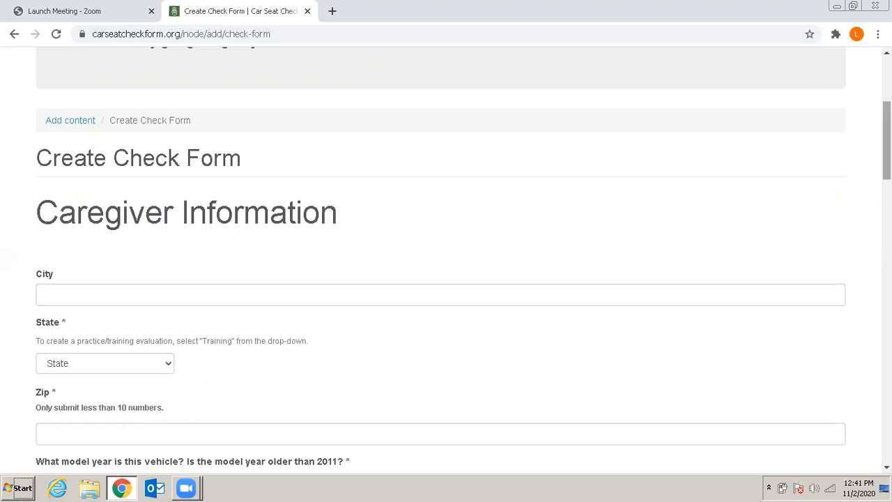
left_click_drag(886, 140, 886, 165)
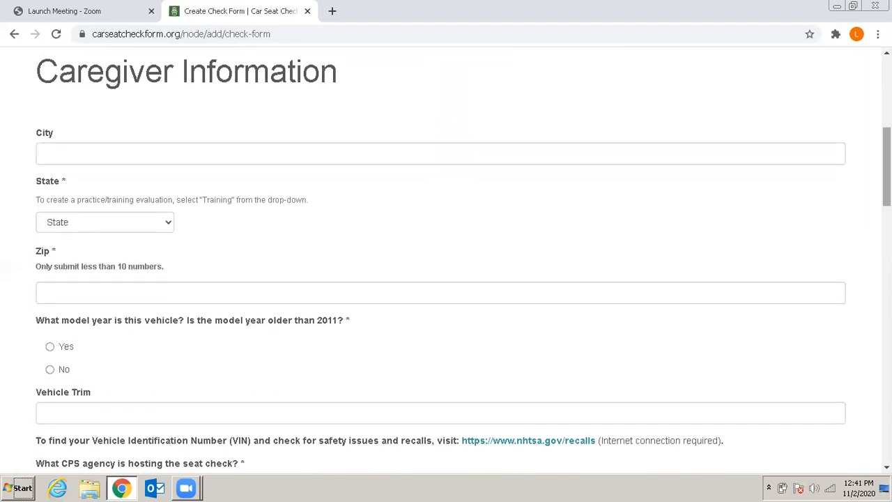
left_click(699, 147)
type("Pro")
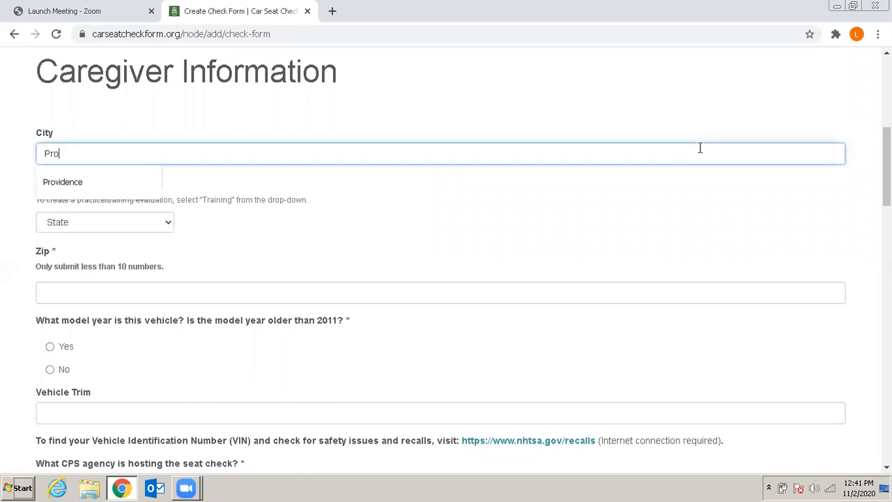
type("vidence")
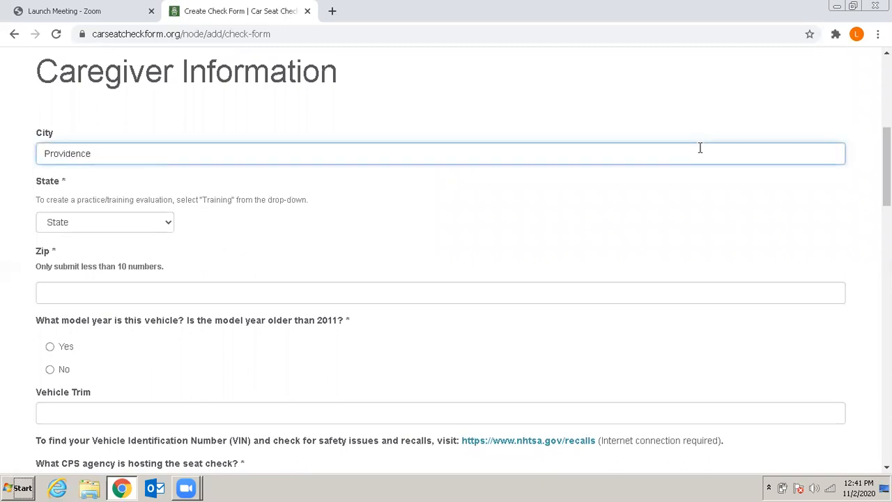
left_click(169, 222)
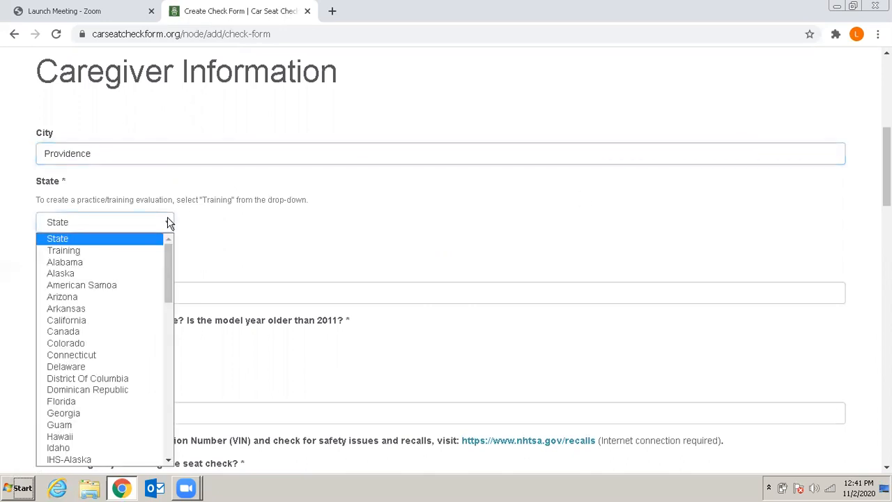
left_click(99, 251)
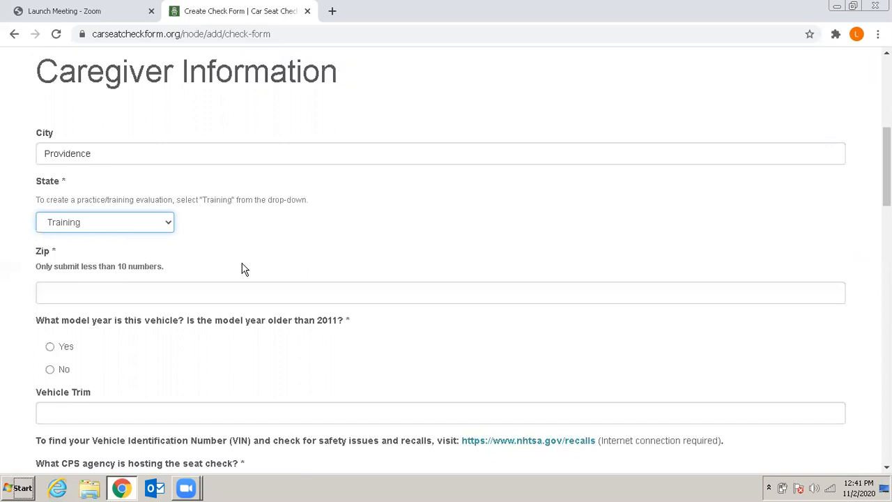
left_click(185, 287)
type("02903")
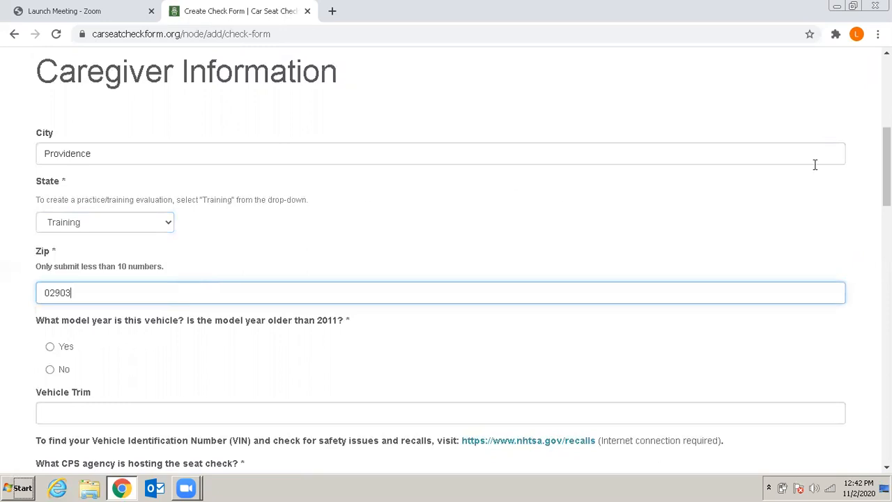
Answer No to the question whether the vehicle's model year is older than 2011
scroll(815, 165, "down", 2)
scroll(441, 260, "down", 2)
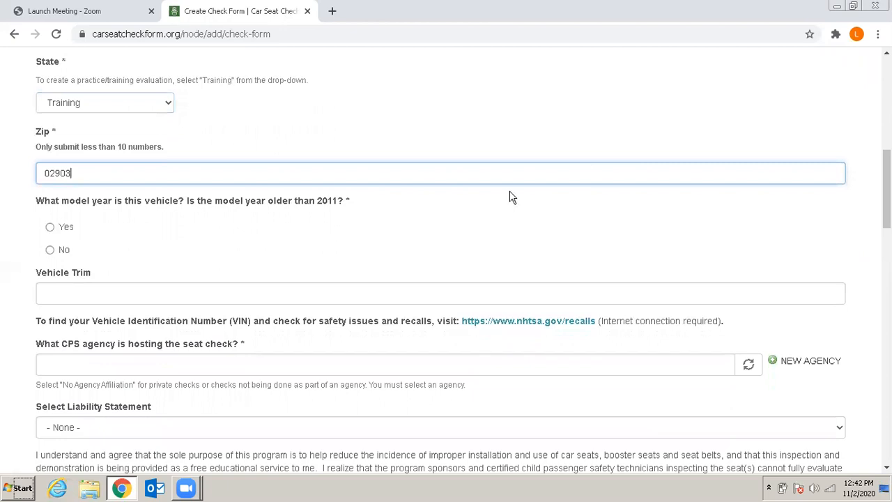
left_click(49, 228)
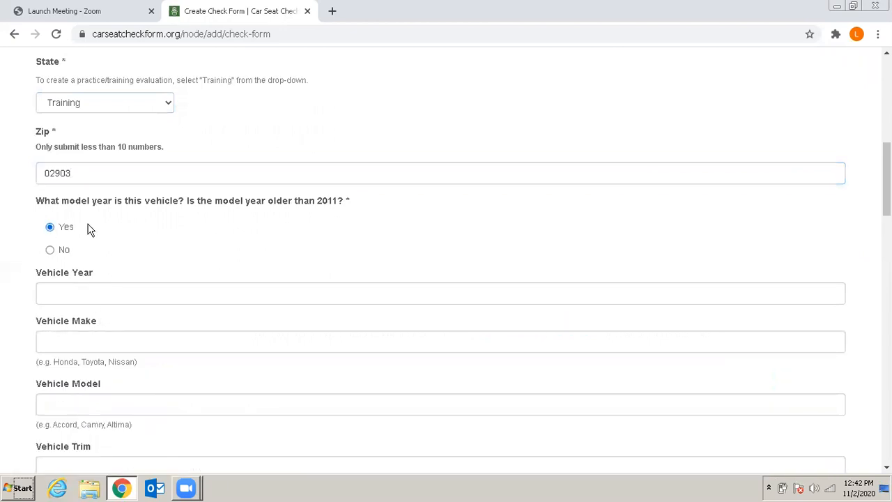
left_click(50, 253)
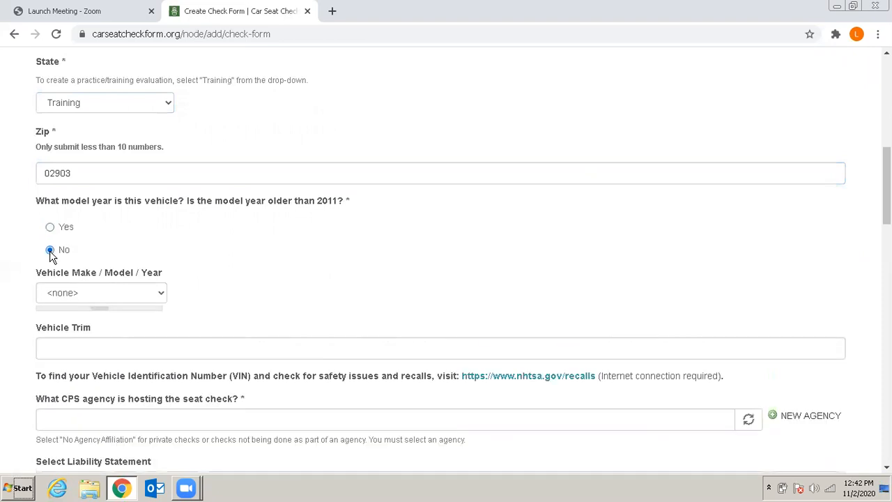
Set the vehicle make to FORD, the model to FOCUS and the year to 2014
left_click(155, 297)
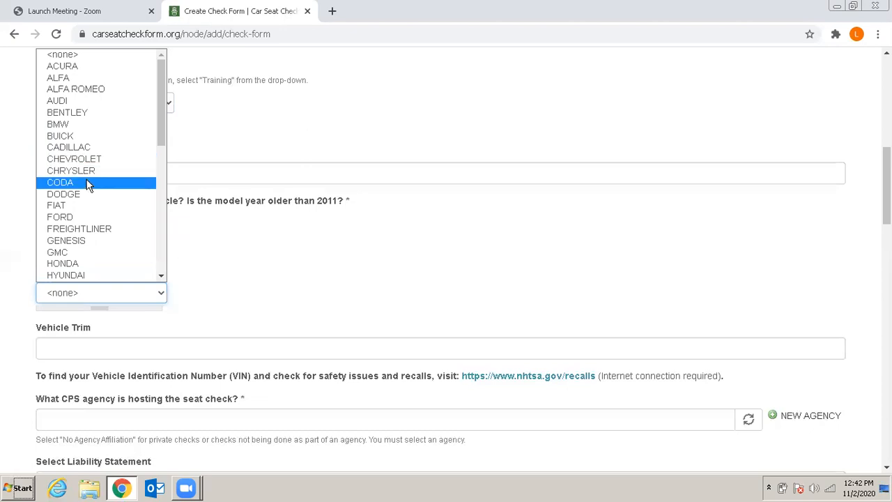
left_click(106, 217)
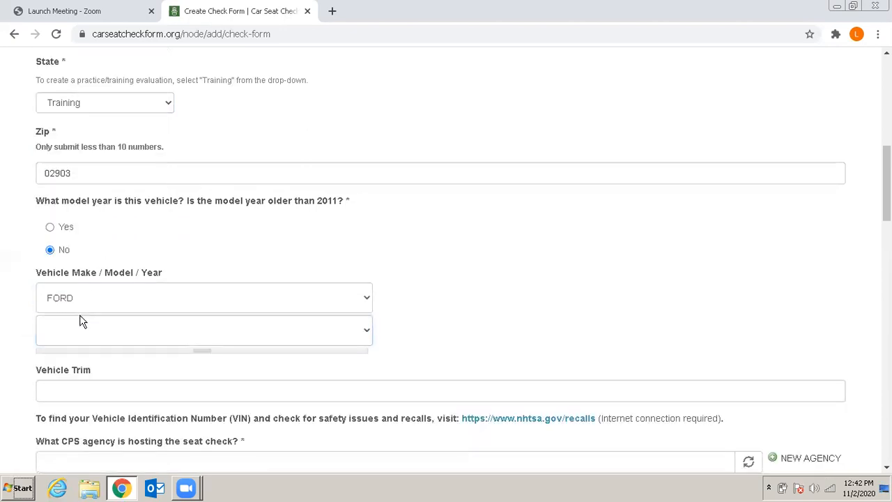
left_click(76, 332)
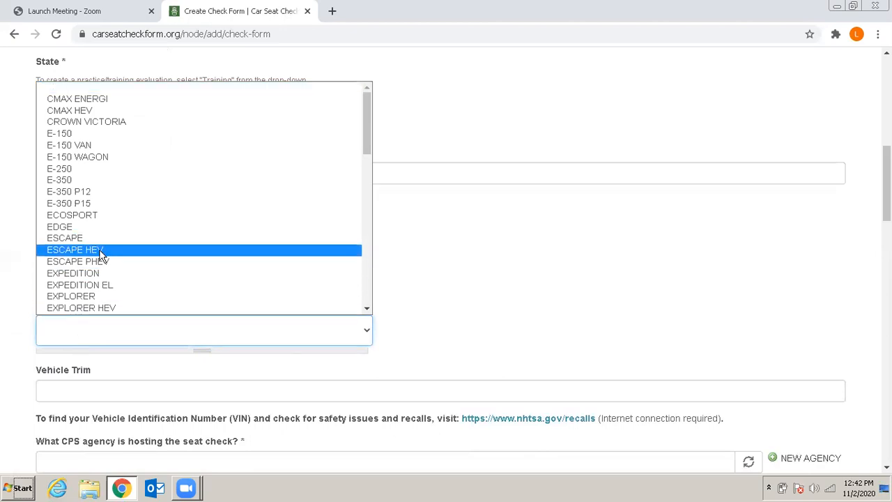
left_click_drag(366, 135, 366, 229)
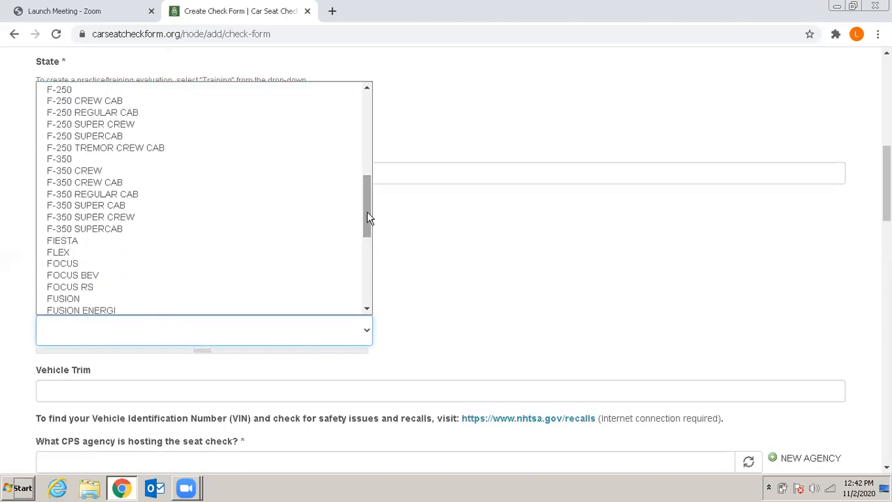
left_click(212, 264)
left_click(207, 360)
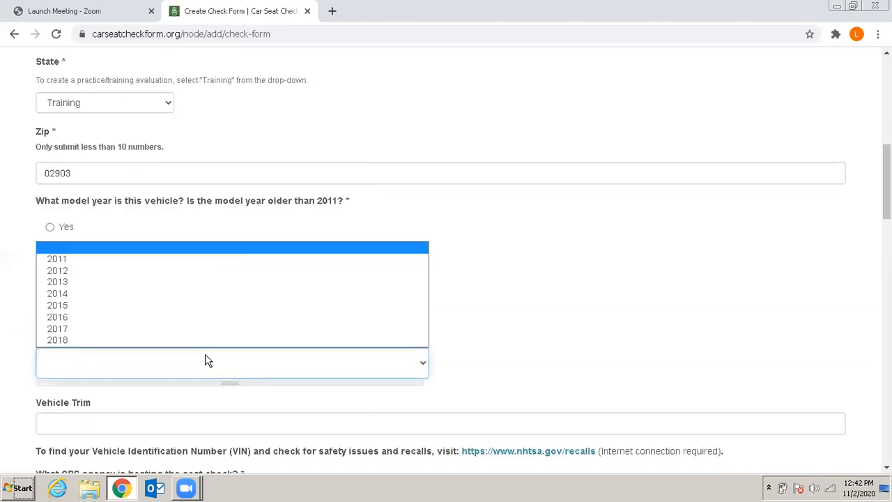
left_click(193, 301)
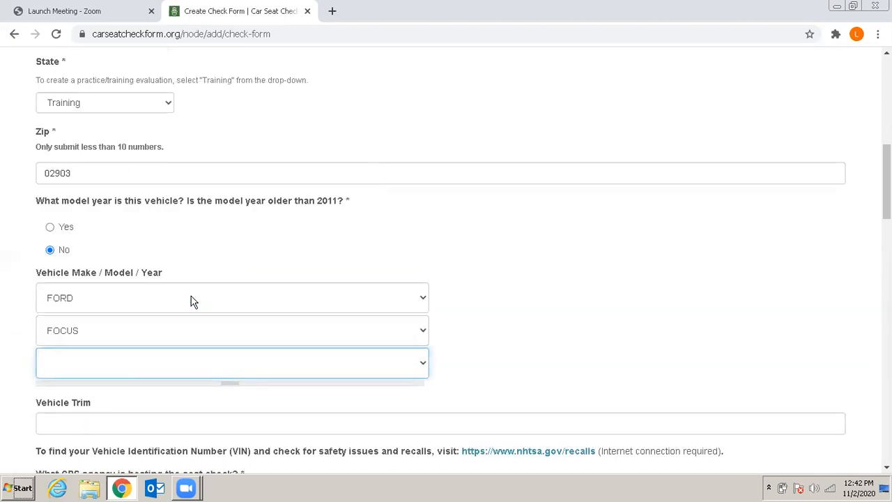
scroll(446, 262, "down", 2)
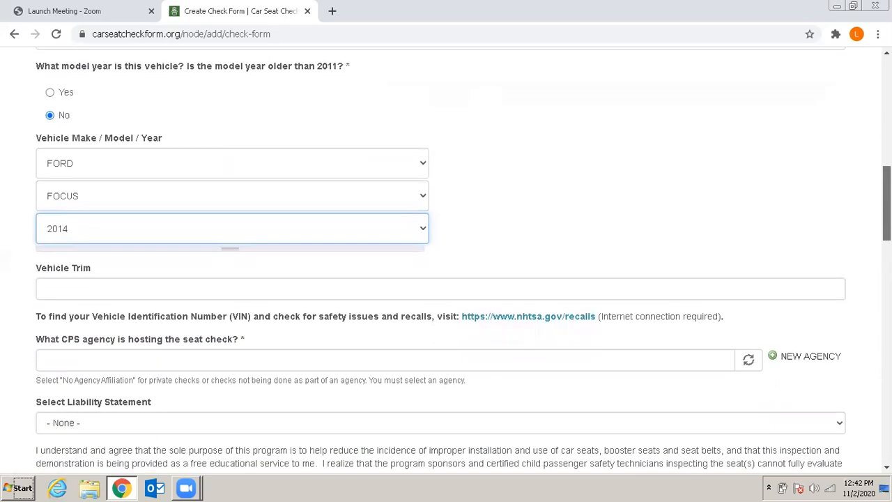
scroll(644, 262, "down", 1)
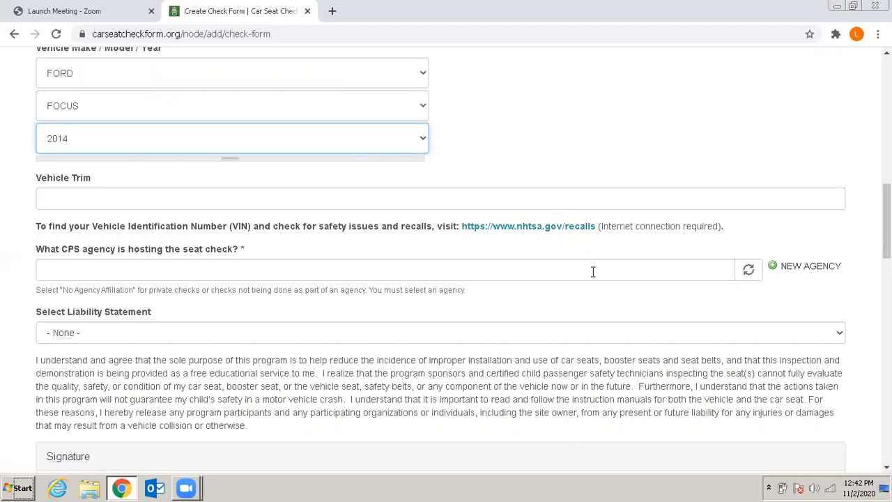
left_click(556, 266)
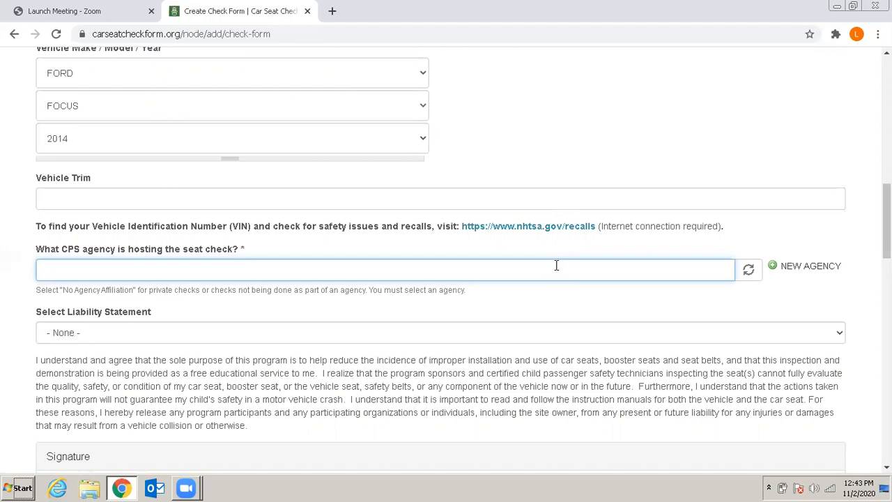
type("providence")
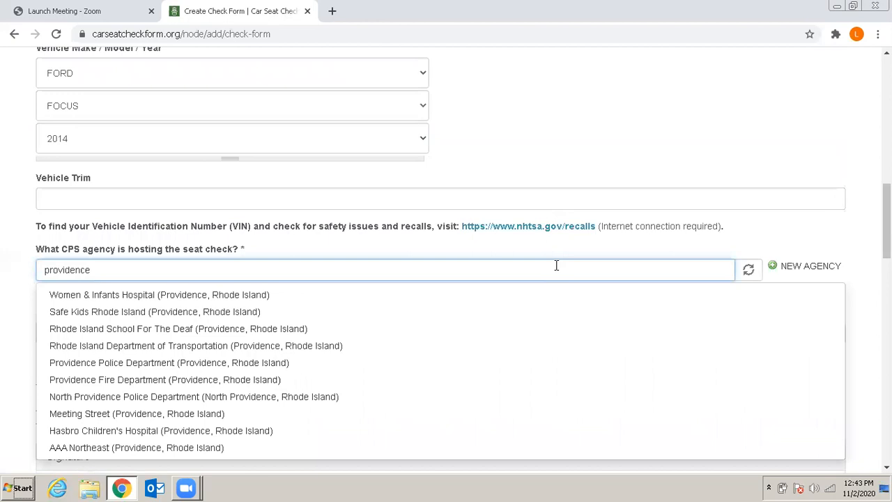
type(" po")
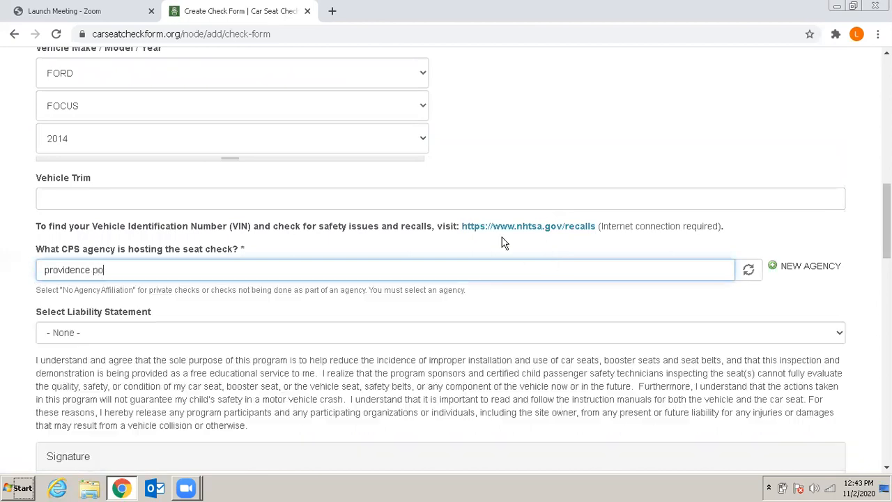
key("BackSpace")
key("BackSpace")
key("BackSpace")
key("BackSpace")
key("BackSpace")
key("BackSpace")
key("BackSpace")
key("BackSpace")
key("BackSpace")
key("BackSpace")
key("BackSpace")
key("BackSpace")
key("BackSpace")
Set the hosting CPS agency to Safe Kids Rhode Island (Providence, Rhode Island) and the liability statement to Agency - English
type("safe kids rh")
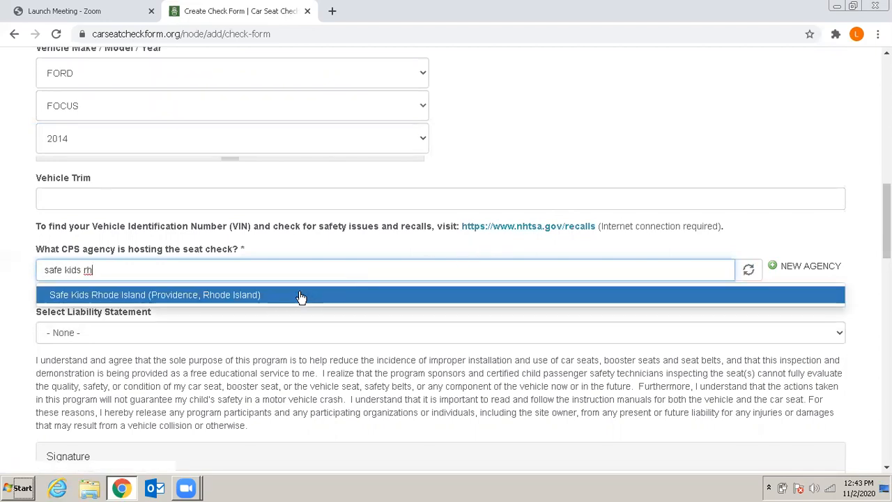
left_click(301, 295)
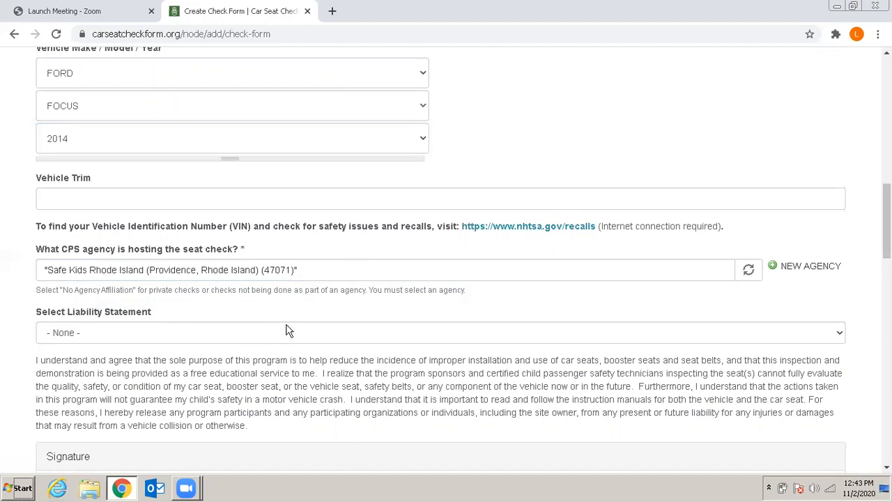
left_click(267, 336)
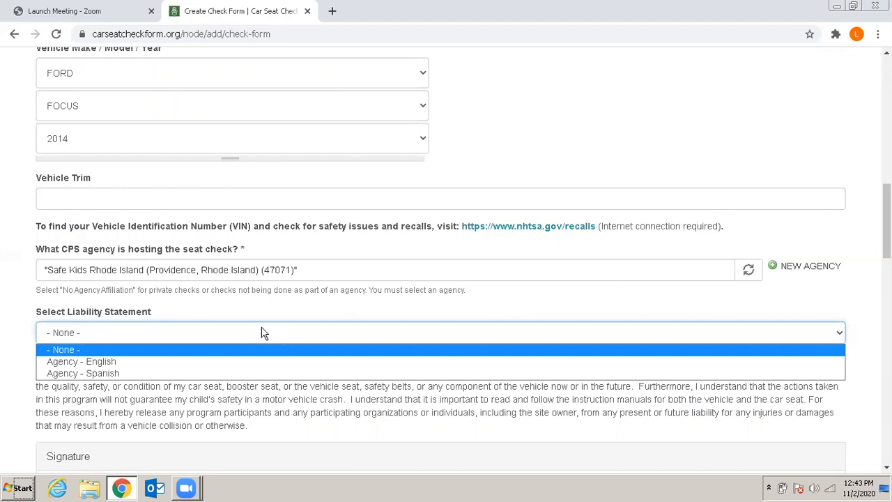
left_click(191, 362)
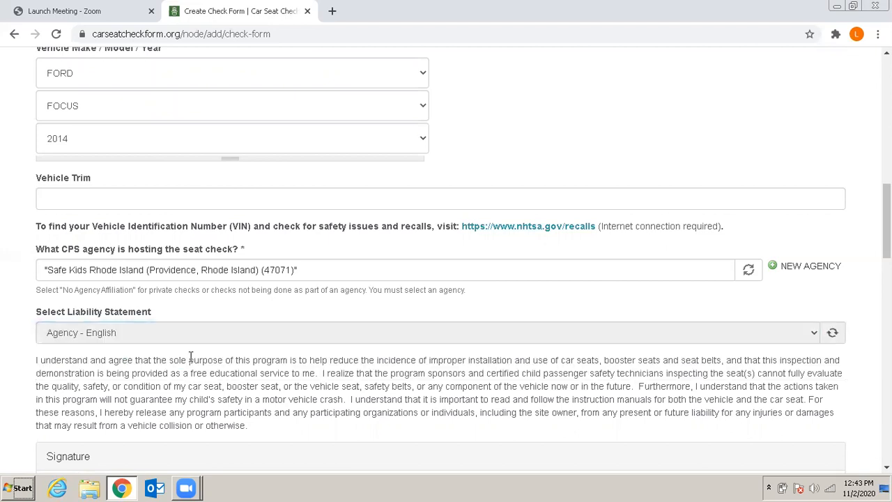
Draw a freehand signature in the signature box below the liability statement and clear it again
scroll(463, 259, "down", 2)
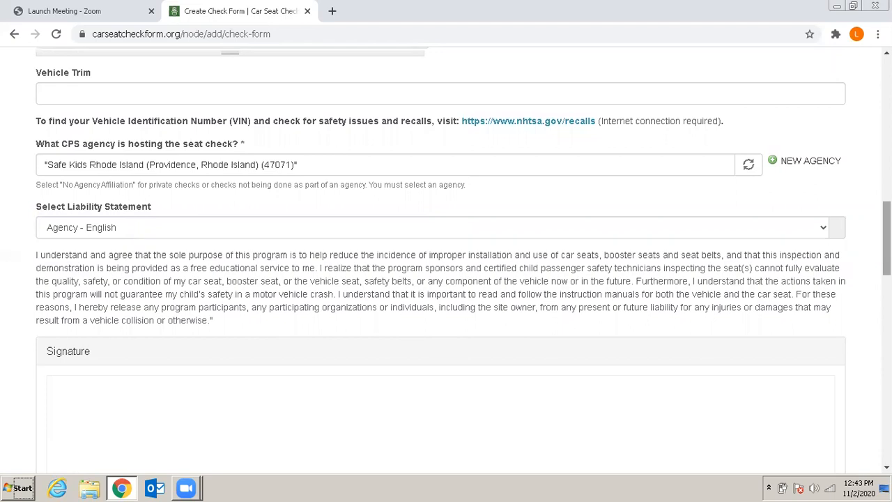
scroll(462, 259, "down", 1)
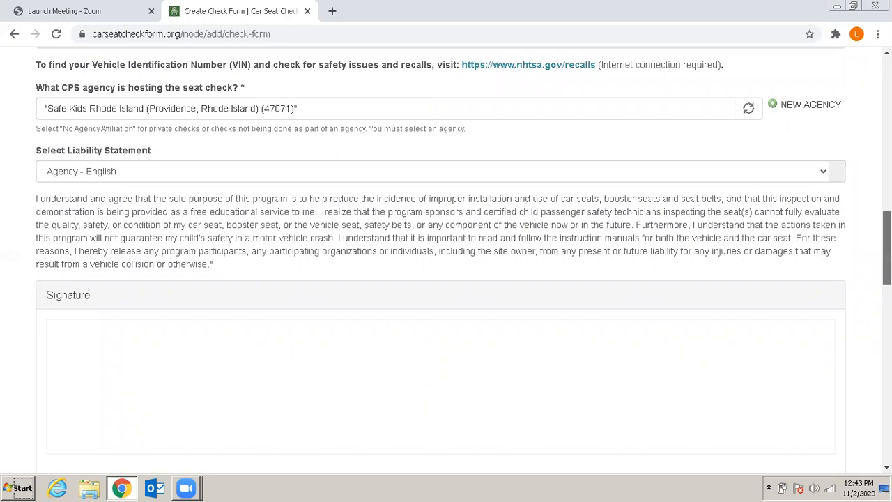
scroll(886, 248, "down", 1)
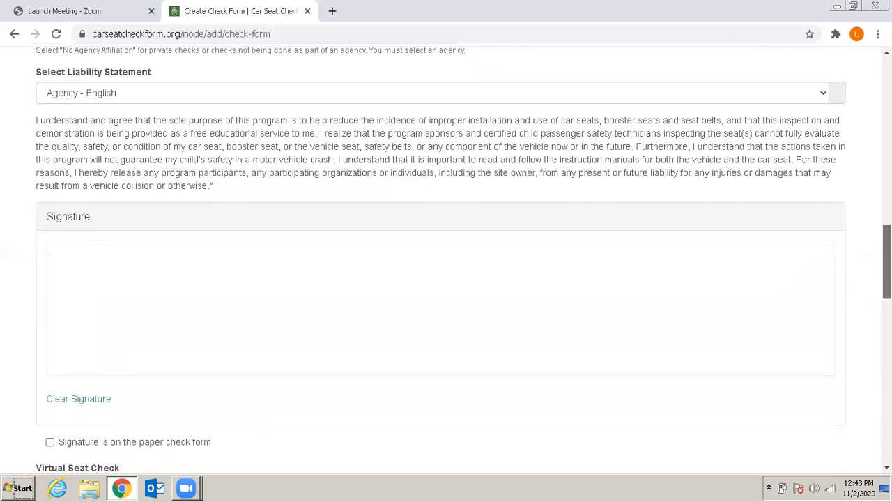
scroll(869, 248, "down", 1)
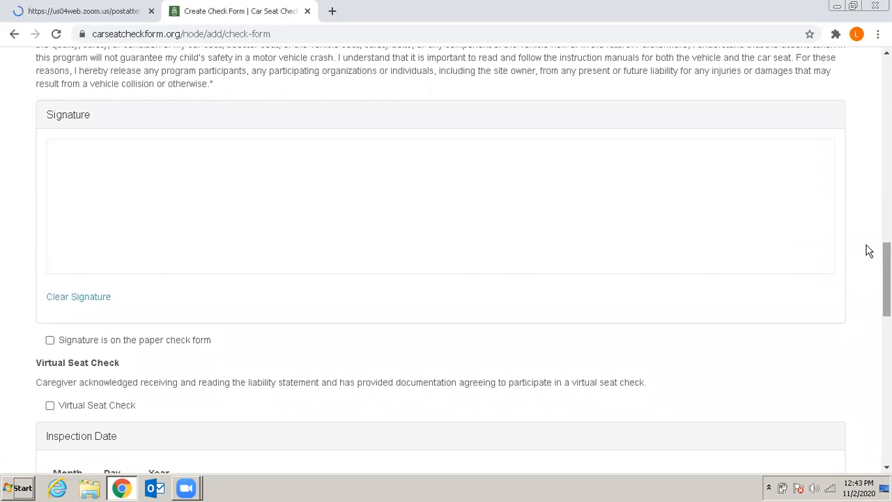
mouse_move(103, 201)
left_mouse_down()
mouse_move(235, 179)
mouse_move(347, 210)
left_mouse_up()
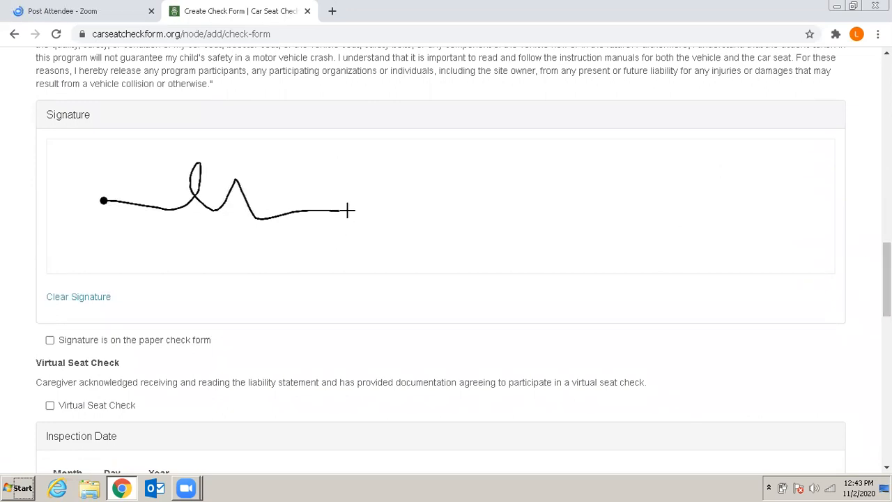
left_click(60, 304)
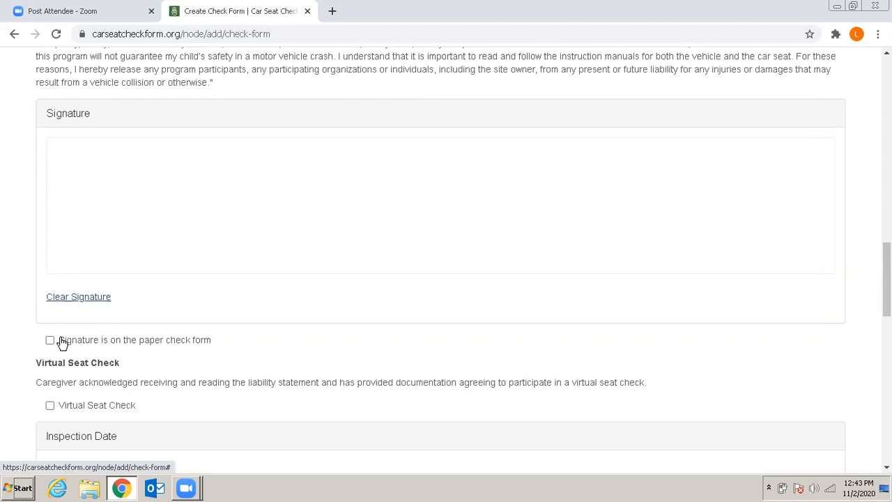
Mark that the caregiver's signature is on the paper check form
left_click(50, 341)
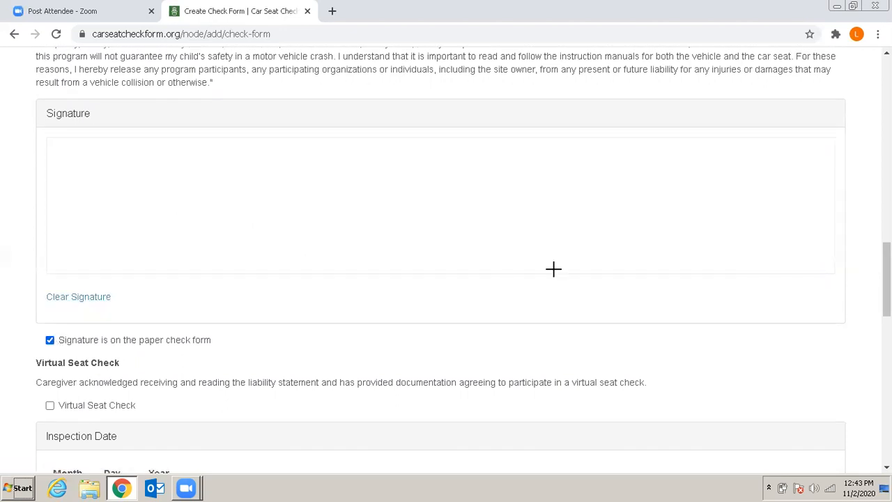
scroll(440, 260, "down", 3)
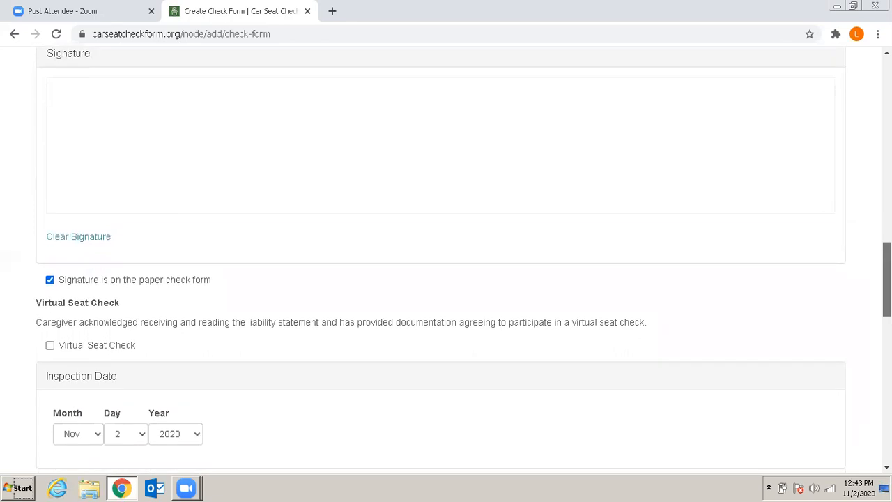
scroll(588, 179, "down", 1)
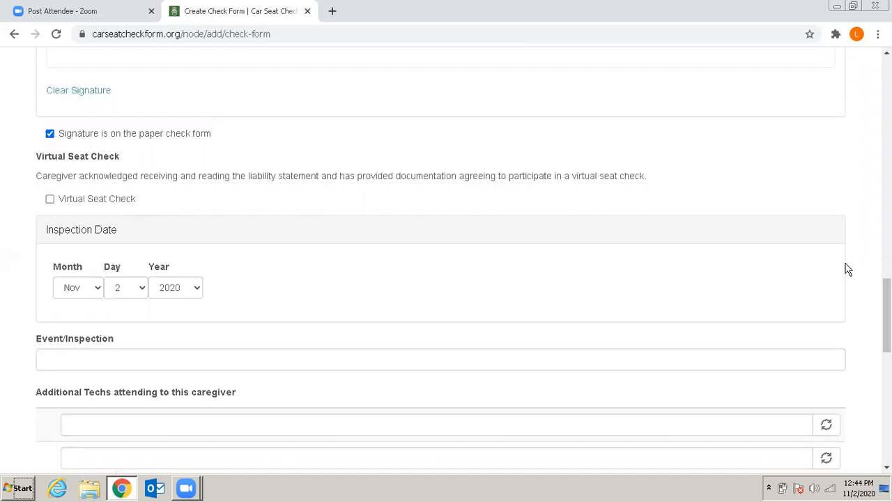
scroll(886, 315, "down", 1)
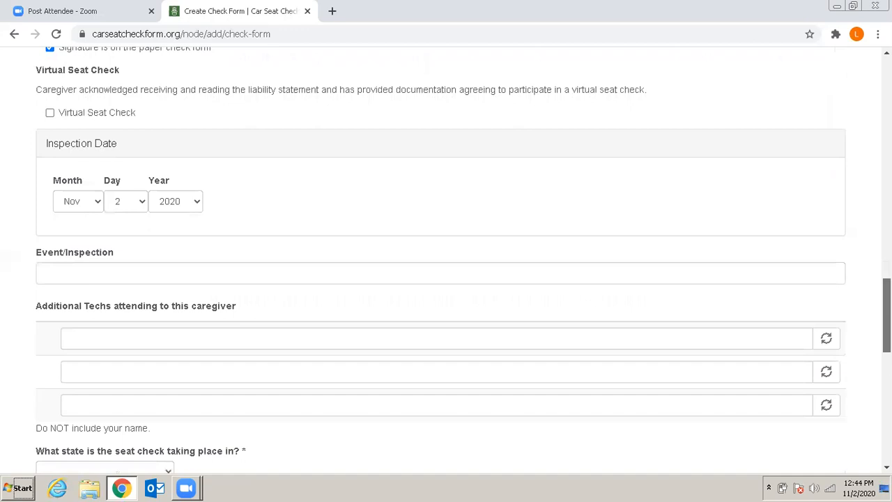
left_click_drag(886, 330, 886, 333)
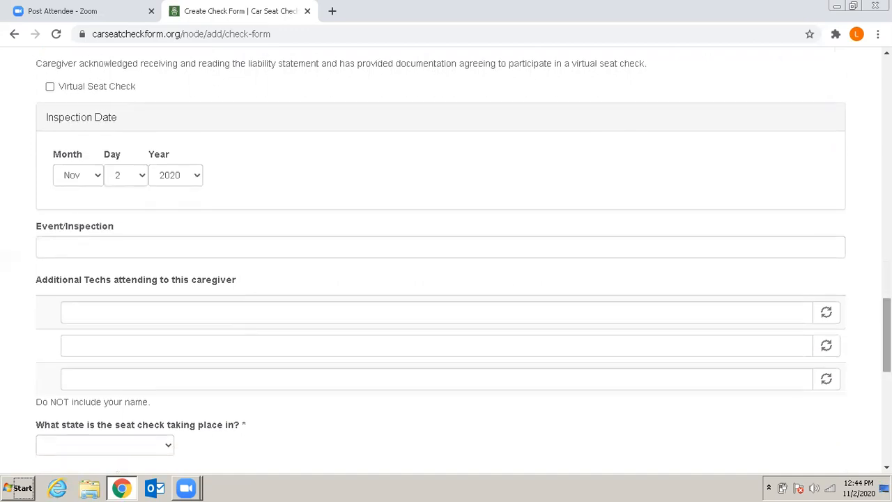
Enter Warwick Mall Event as the Event/Inspection and clear the field again
left_click(282, 254)
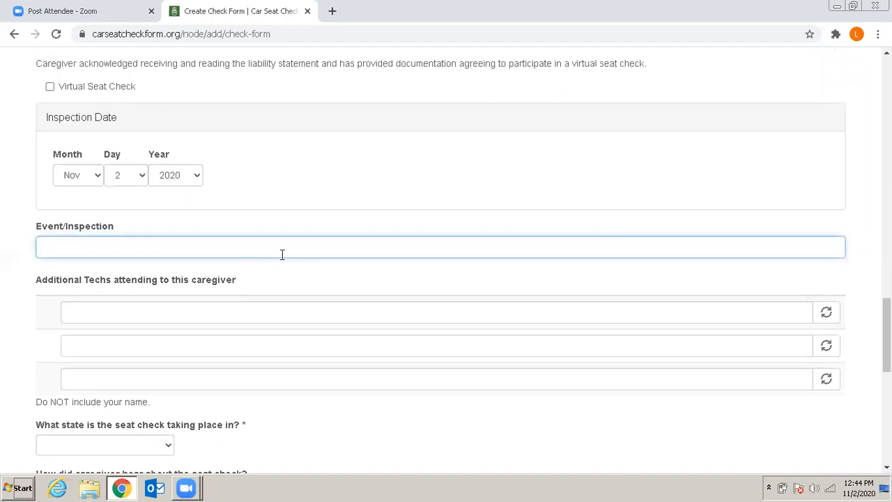
type("Warwick Mall Event")
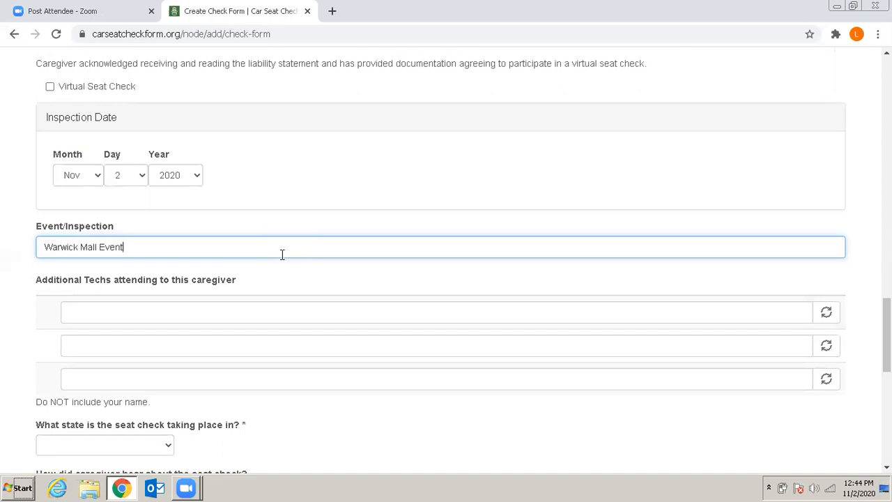
key("BackSpace")
key("ctrl+a")
key("BackSpace")
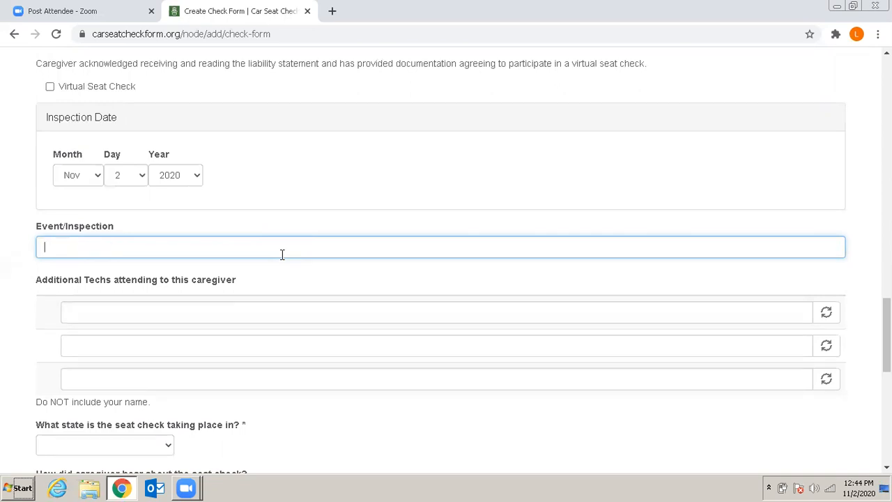
Enter Cranston PD as the Event/Inspection and replace it with IPC
type("Cranston PD")
left_click_drag(110, 248, 38, 246)
type("IPC")
Look up a technician by last name and add the match as the first additional tech attending to the caregiver
left_click_drag(887, 334, 886, 341)
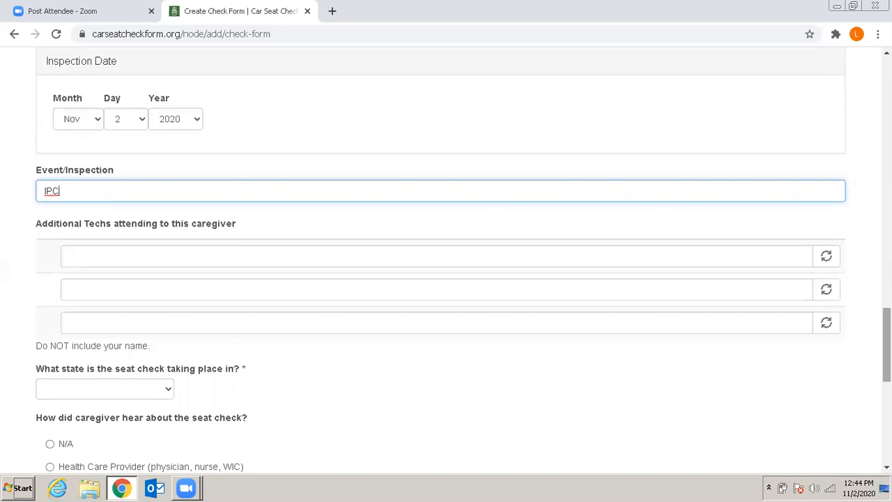
left_click(589, 253)
type("chel")
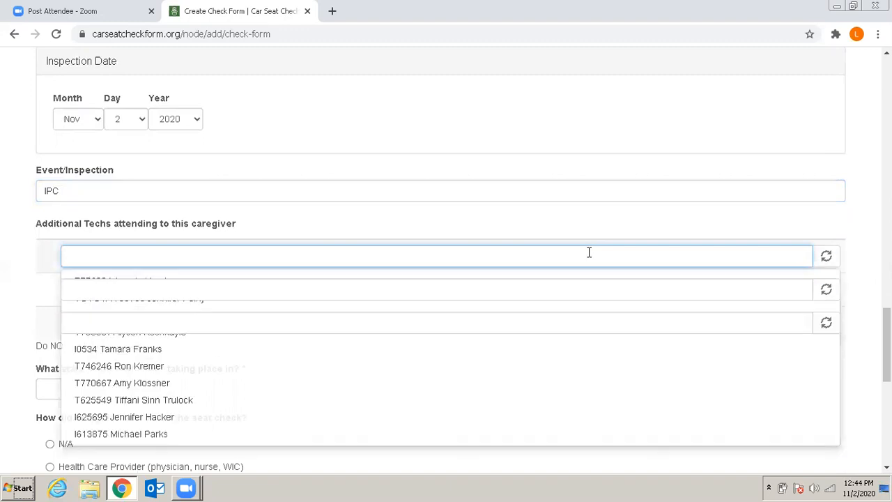
type("i")
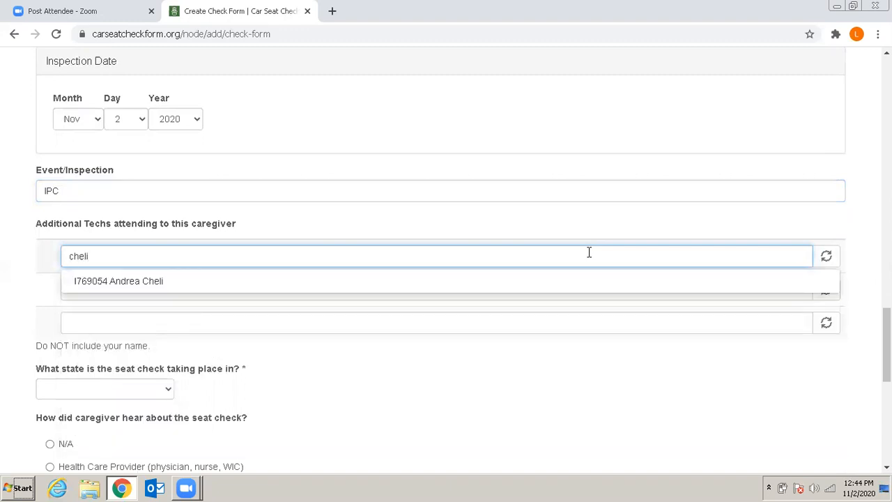
left_click(218, 280)
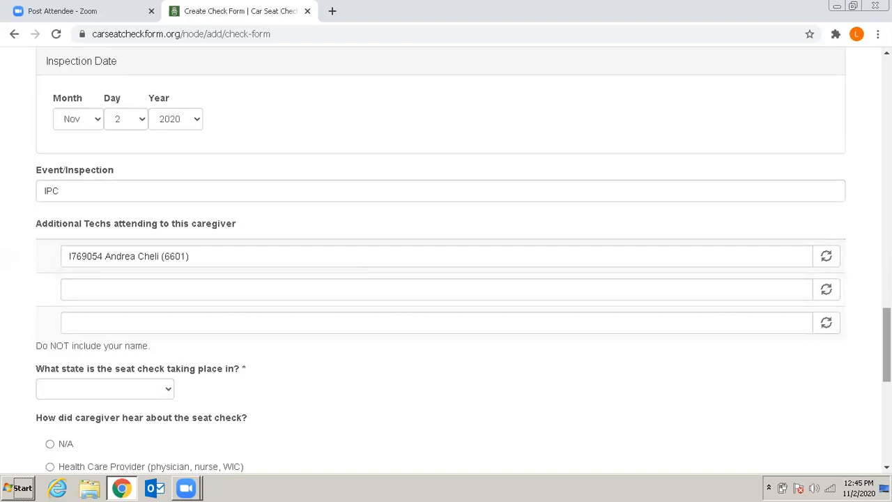
Set the state of the seat check to Training and how the caregiver heard about it to N/A
scroll(440, 261, "down", 1)
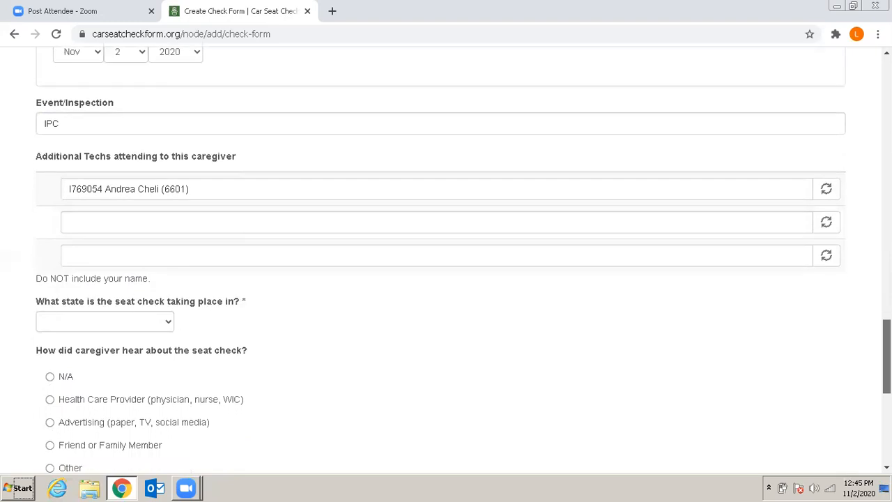
scroll(537, 324, "down", 1)
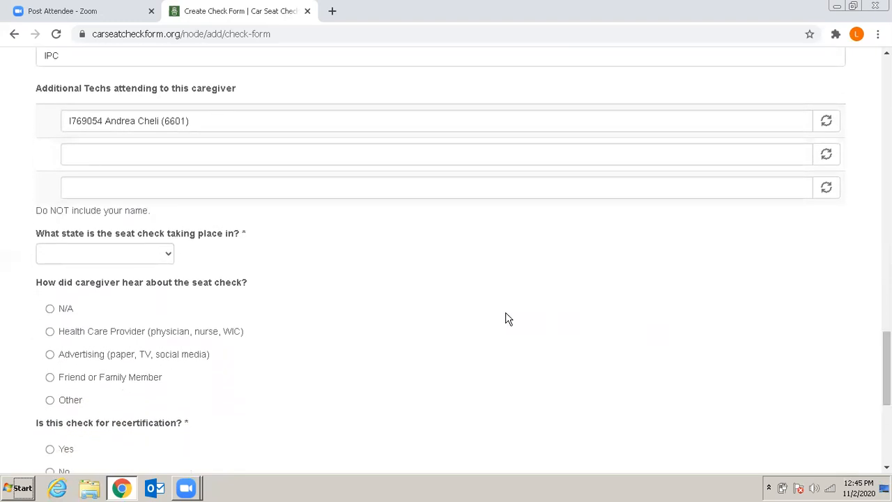
left_click(169, 256)
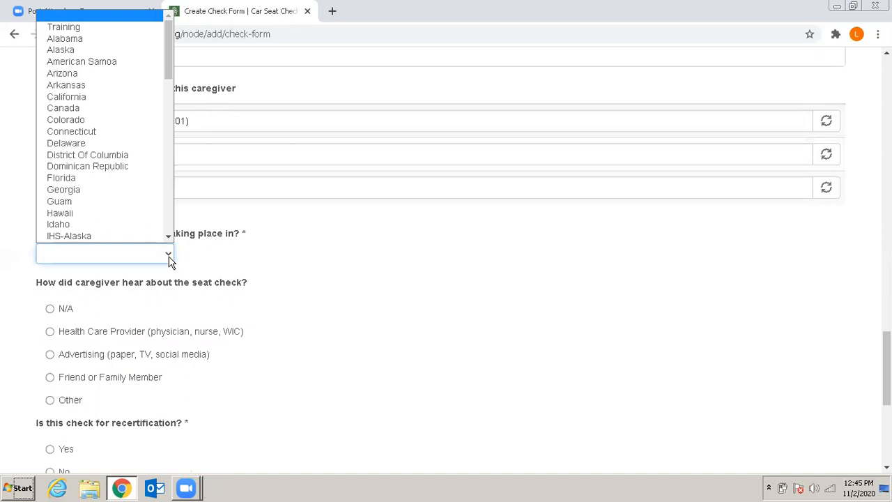
left_click(102, 28)
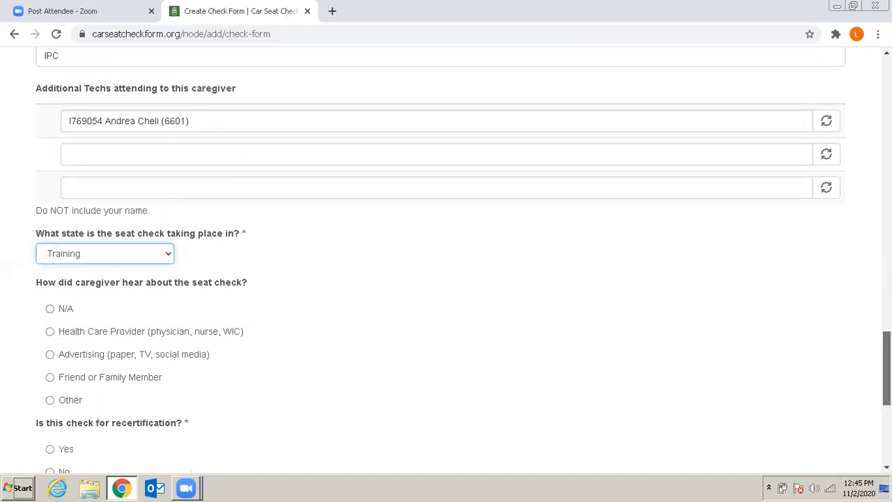
scroll(886, 369, "down", 1)
left_click_drag(886, 375, 887, 383)
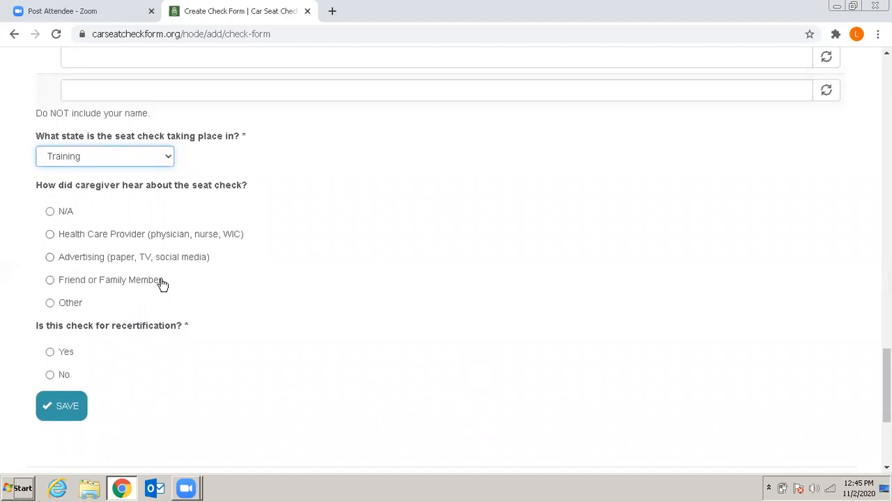
left_click(49, 212)
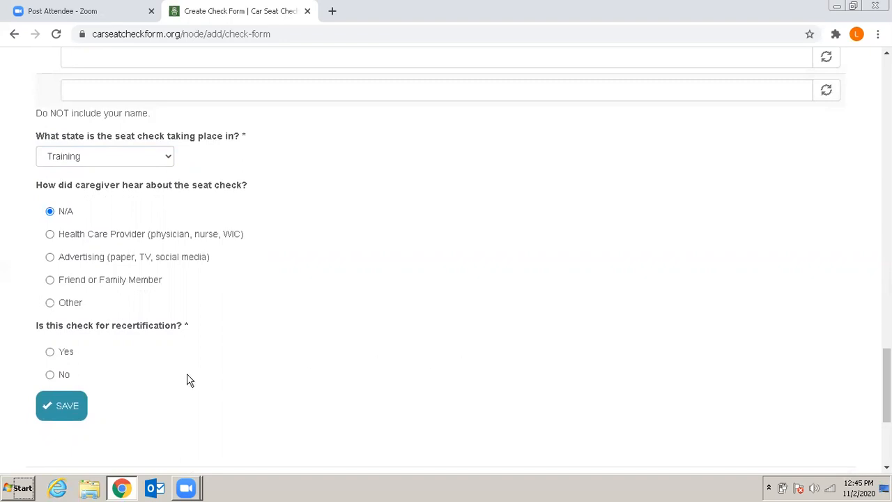
Try Yes for the recertification question, change the answer to No and save the check form
left_click(64, 352)
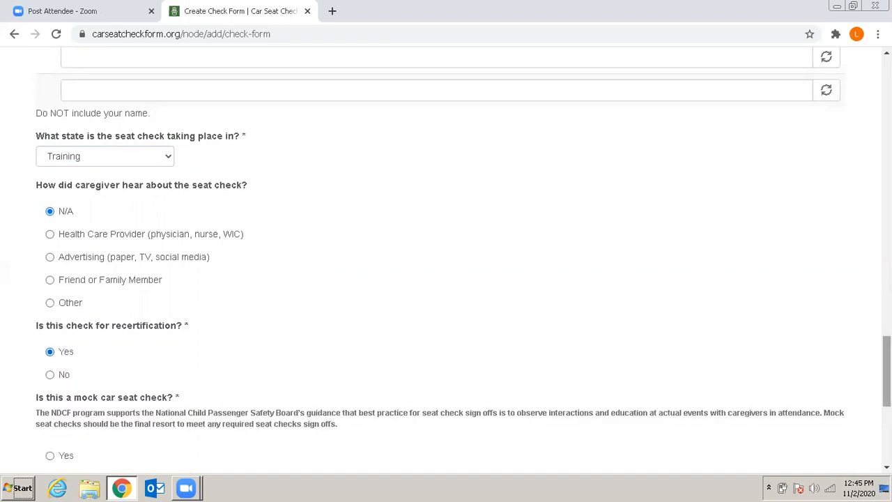
scroll(886, 377, "down", 2)
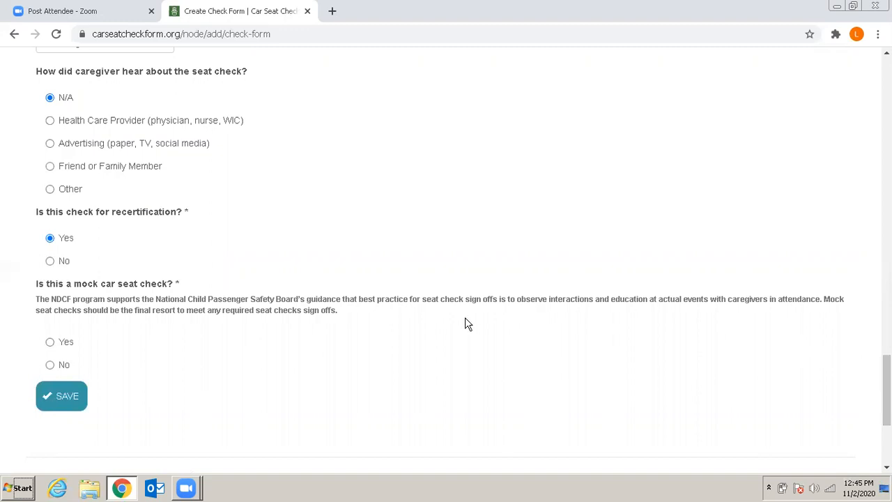
left_click(49, 262)
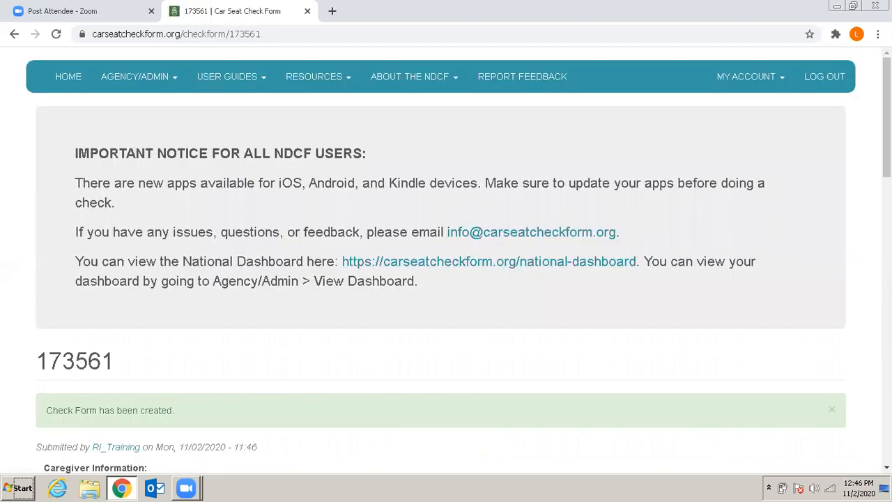
Review the saved check form and start adding a child to it
scroll(312, 227, "down", 2)
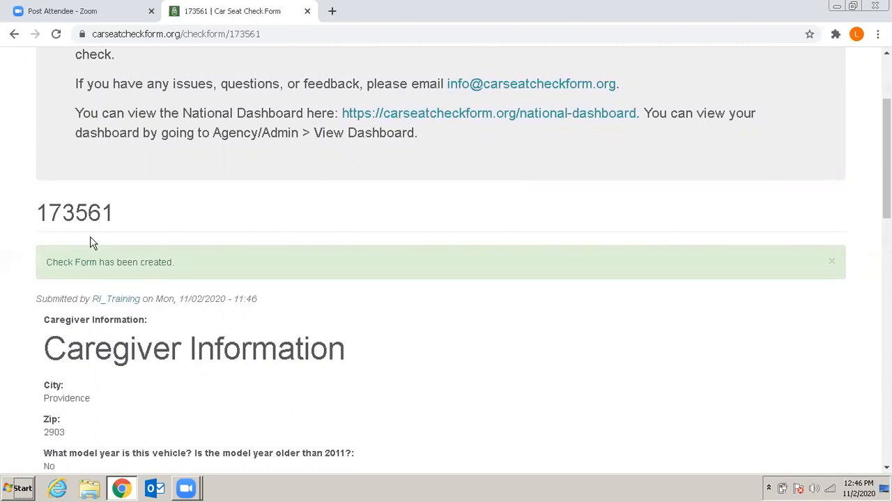
left_click_drag(886, 159, 862, 329)
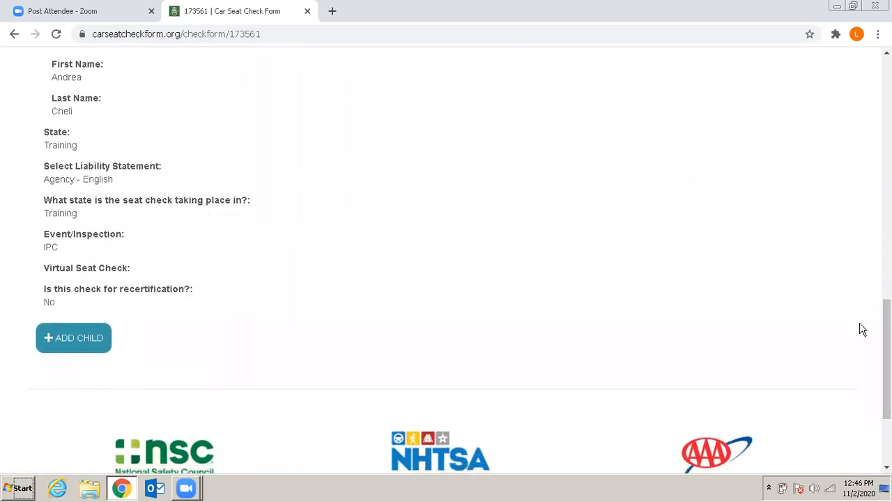
left_click(95, 336)
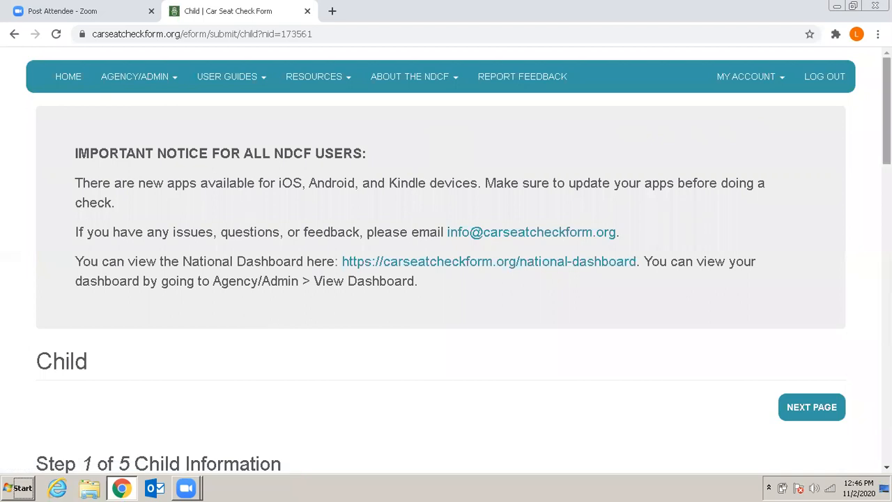
Select 0<1 as the child's age in years and change it to 1<2
scroll(446, 257, "down", 3)
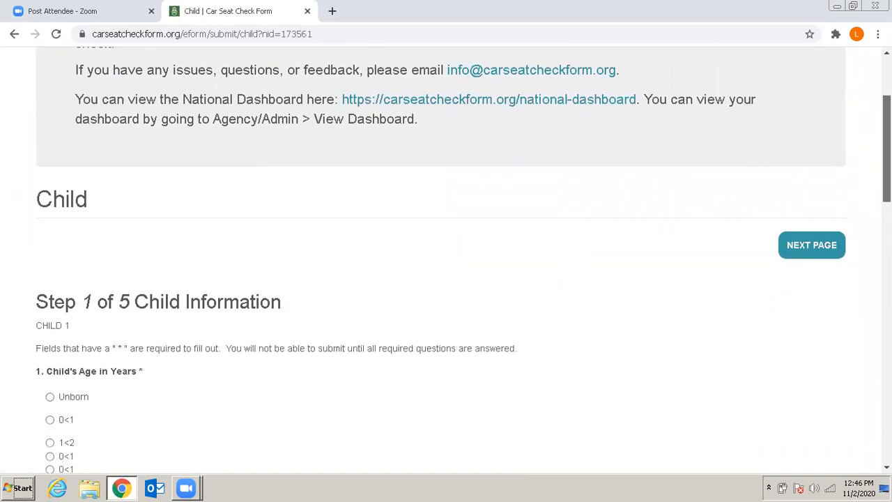
scroll(446, 257, "down", 2)
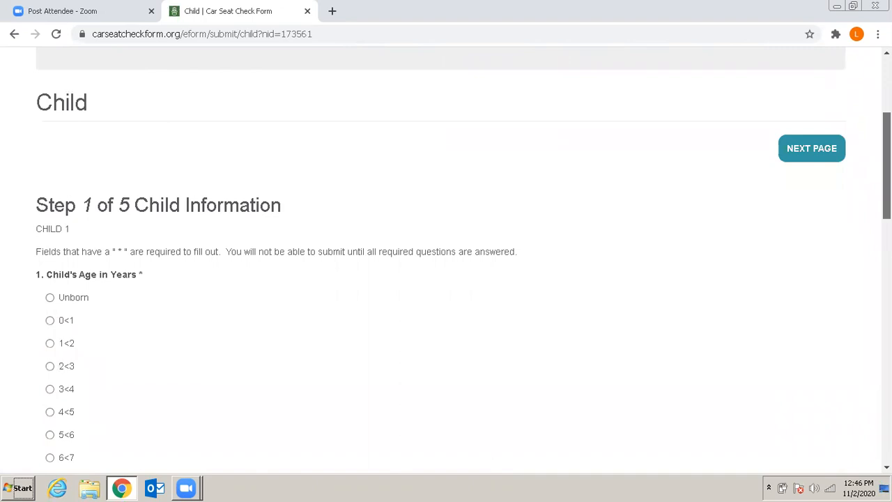
scroll(446, 258, "down", 2)
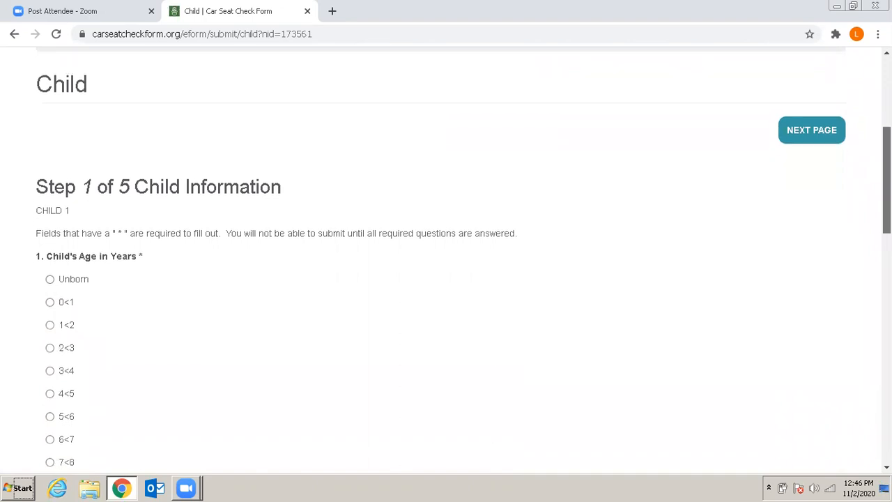
scroll(446, 258, "down", 2)
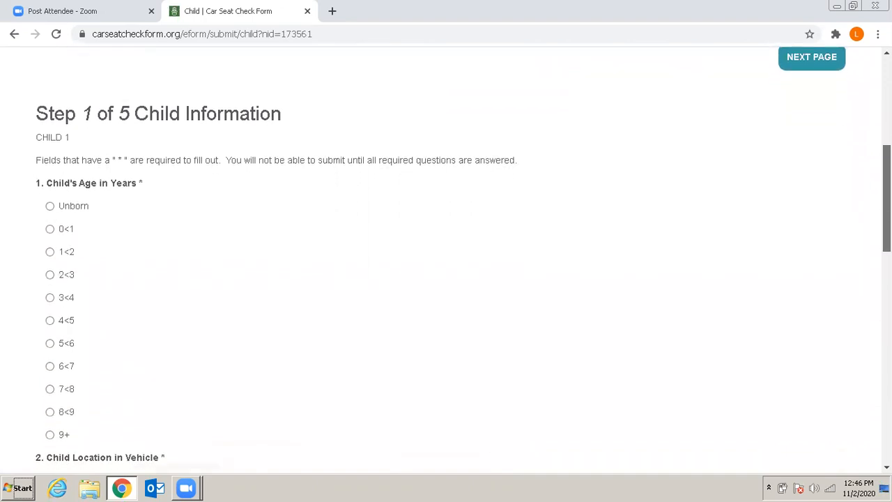
scroll(402, 181, "down", 1)
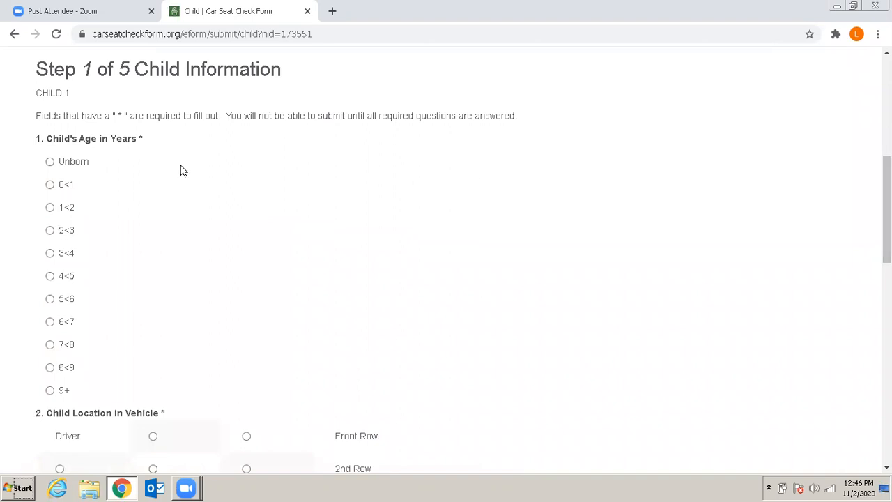
left_click(49, 184)
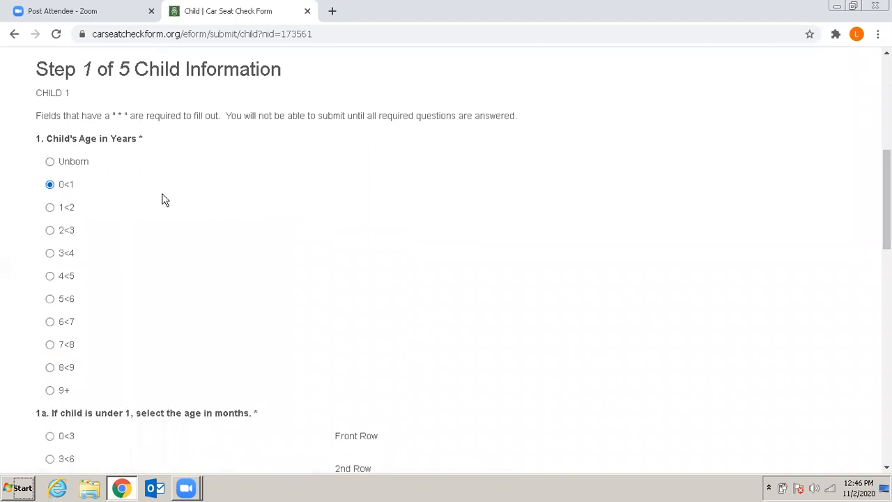
scroll(886, 202, "down", 2)
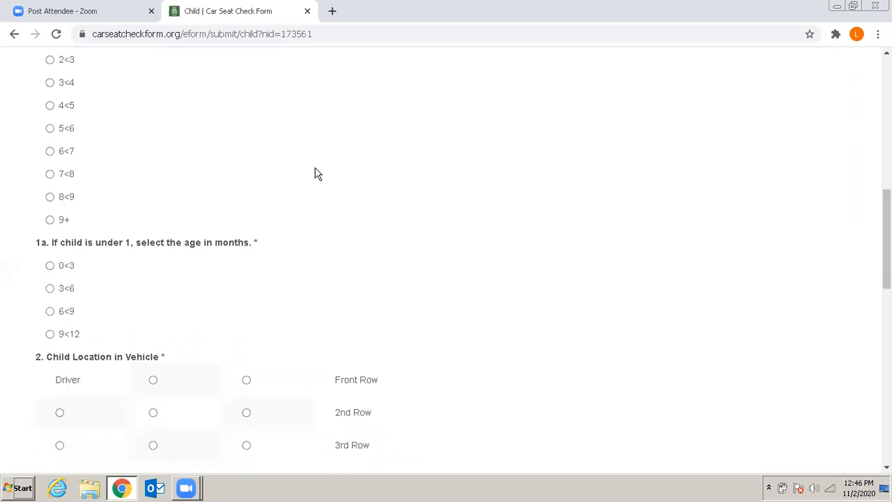
left_click_drag(887, 252, 886, 239)
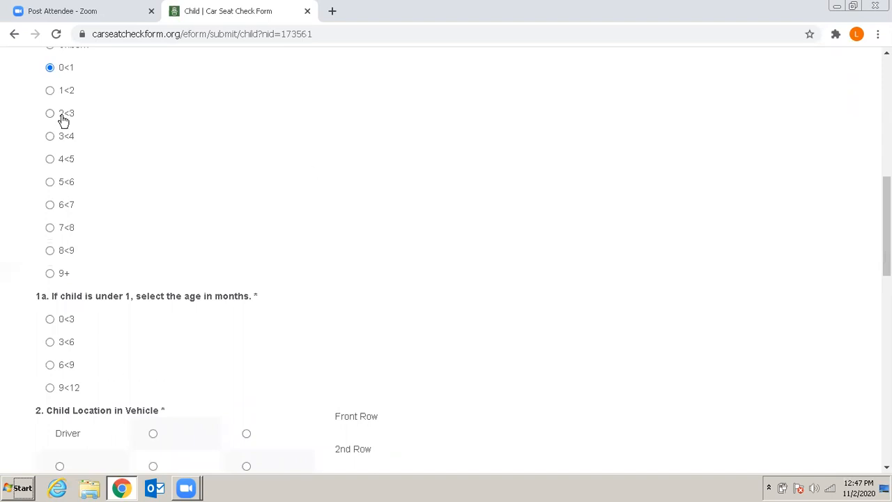
left_click(51, 91)
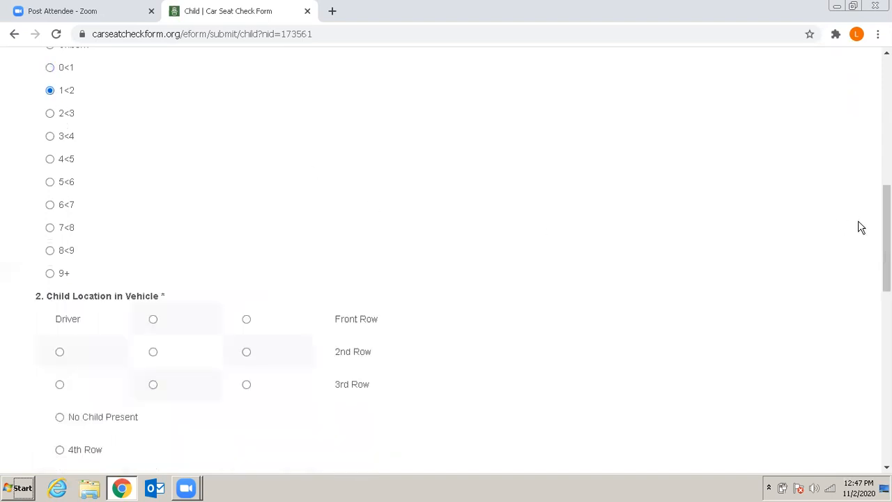
Set the child's location in the vehicle to the middle seat of the 2nd row
left_click_drag(886, 237, 886, 280)
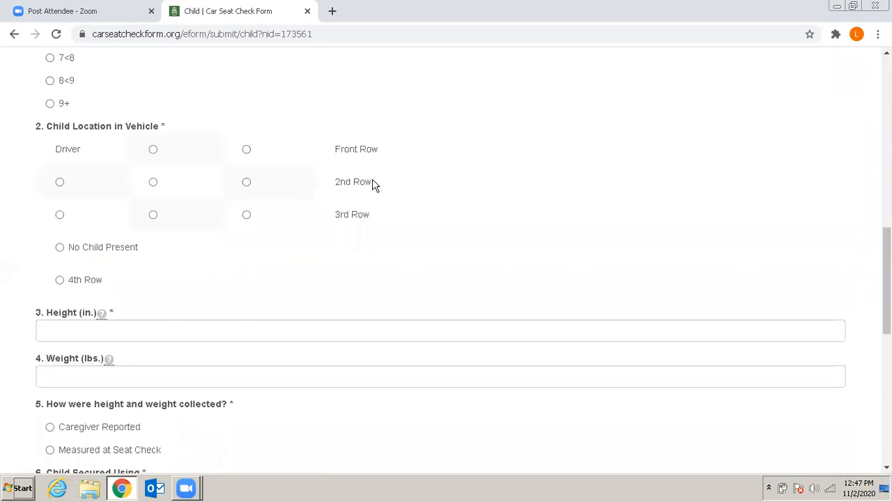
left_click(153, 182)
left_click_drag(886, 274, 886, 306)
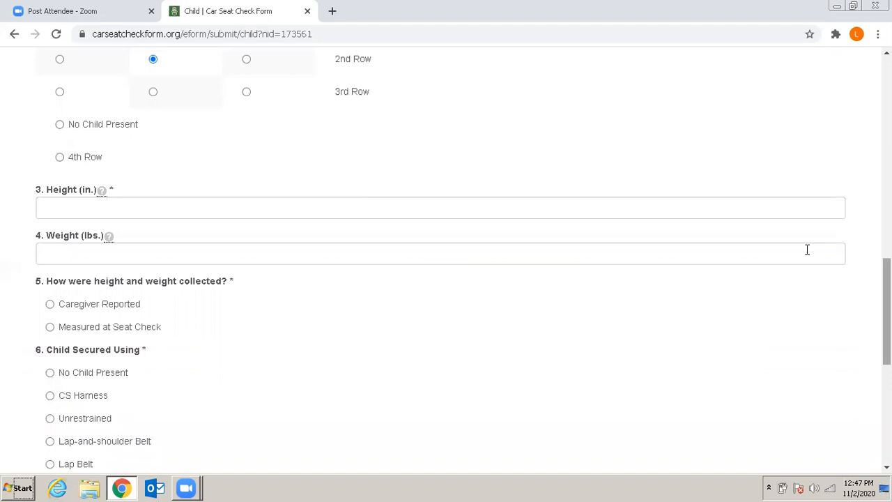
Enter the child's height as 36 inches and weight as 26 lbs., and view the height conversion help
left_click(610, 212)
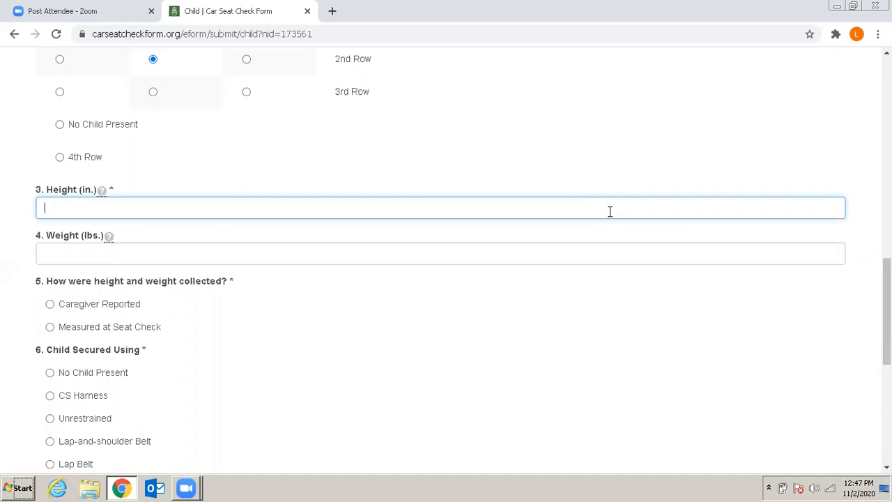
type("36")
left_click(510, 260)
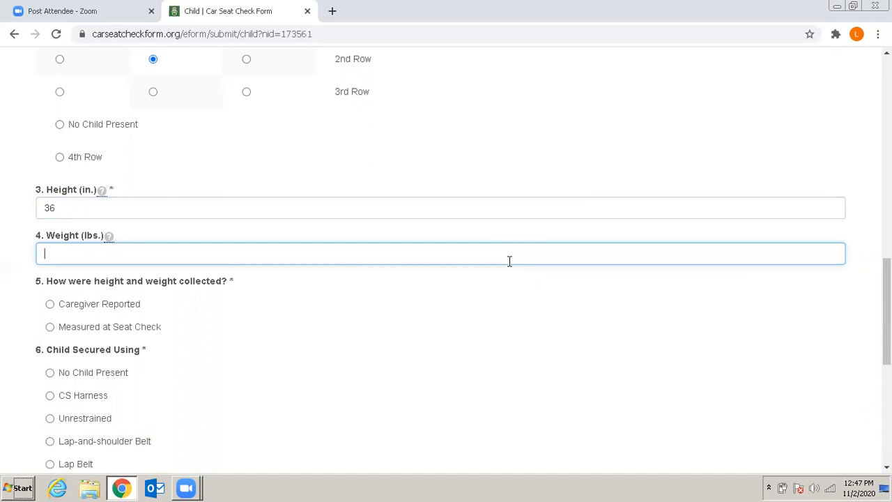
type("26")
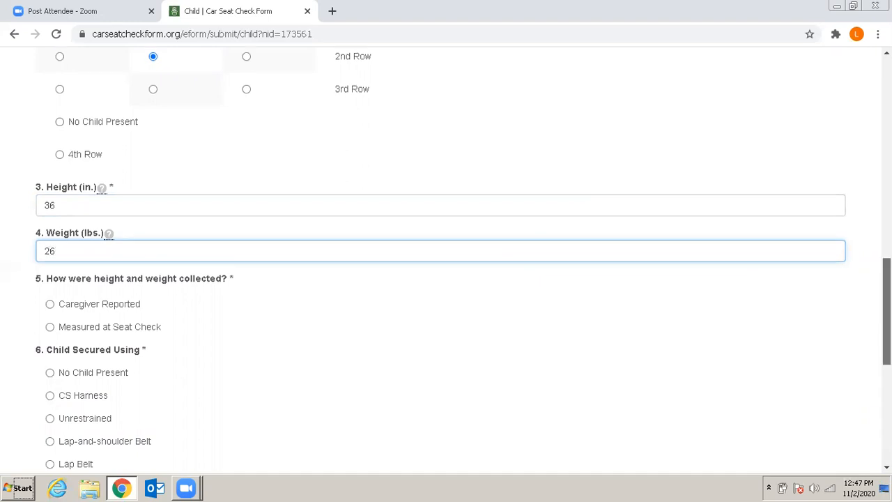
scroll(805, 290, "down", 1)
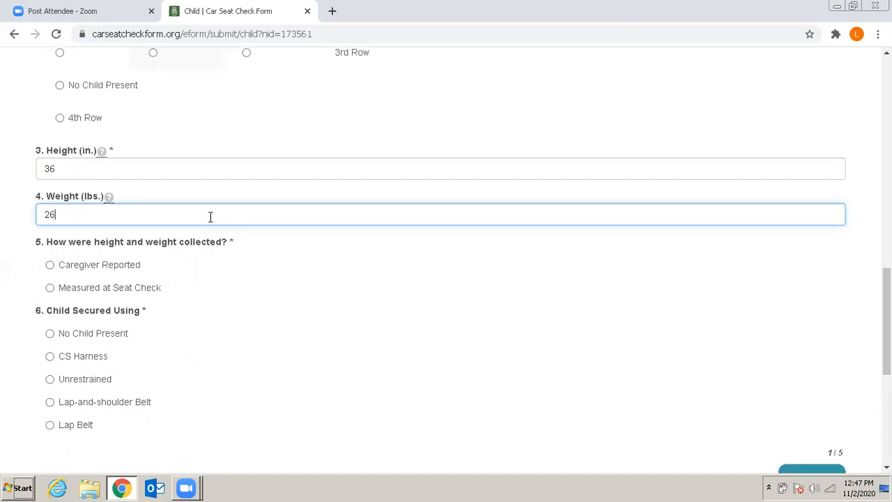
mouse_move(110, 196)
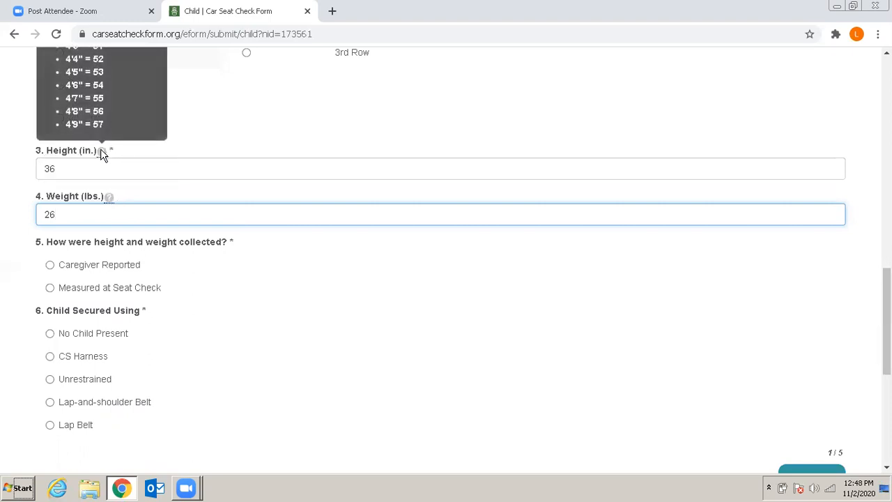
scroll(289, 293, "up", 2)
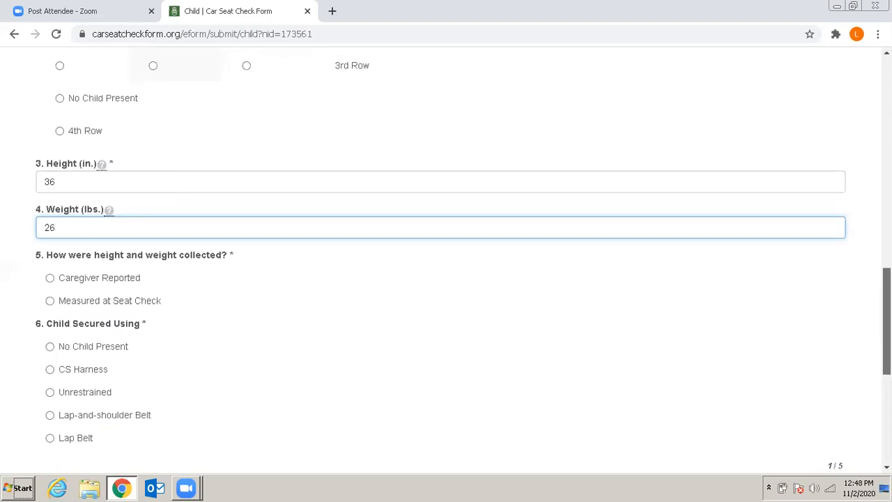
mouse_move(104, 212)
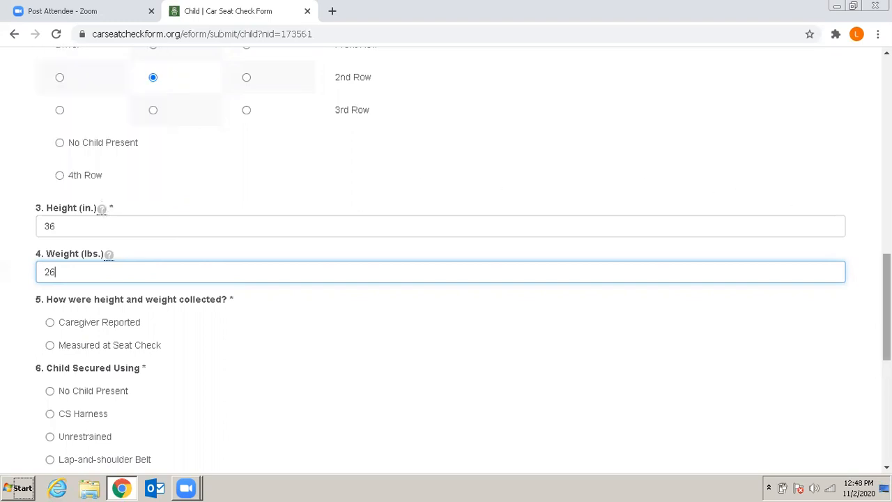
Record height and weight as Caregiver Reported and the child secured using CS Harness, and continue to the On Arrival page
scroll(446, 260, "down", 4)
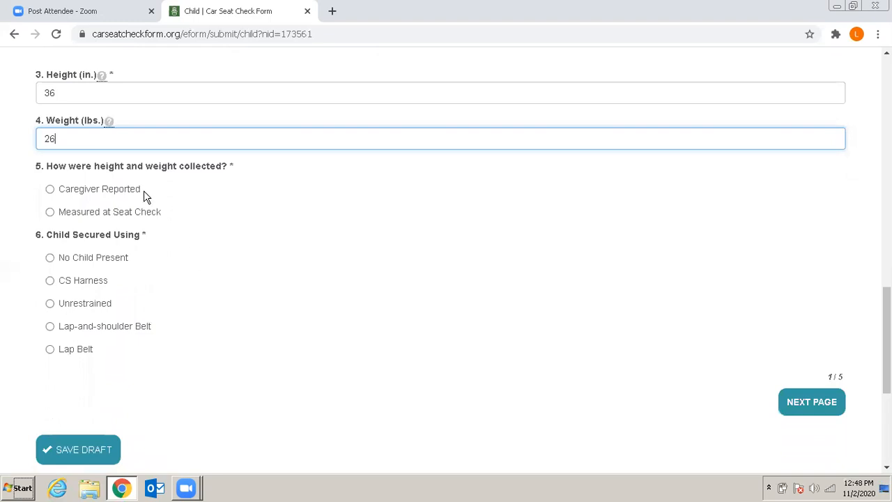
left_click(49, 191)
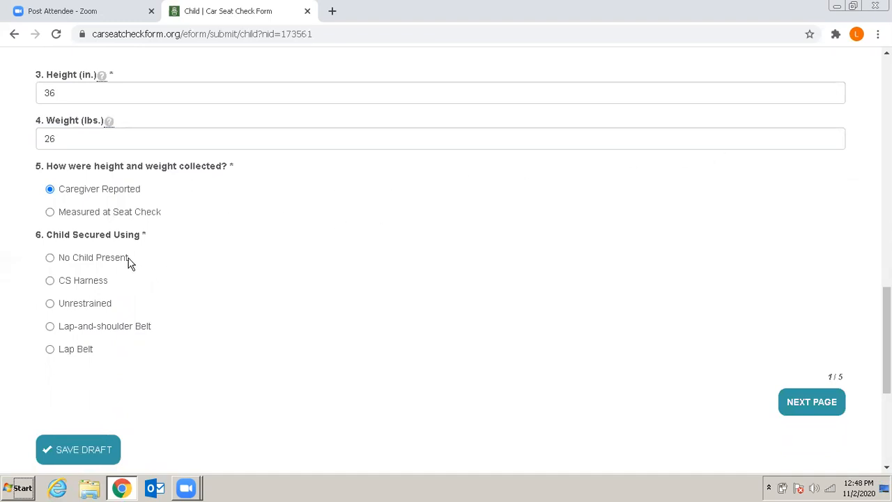
left_click(101, 284)
left_click(830, 410)
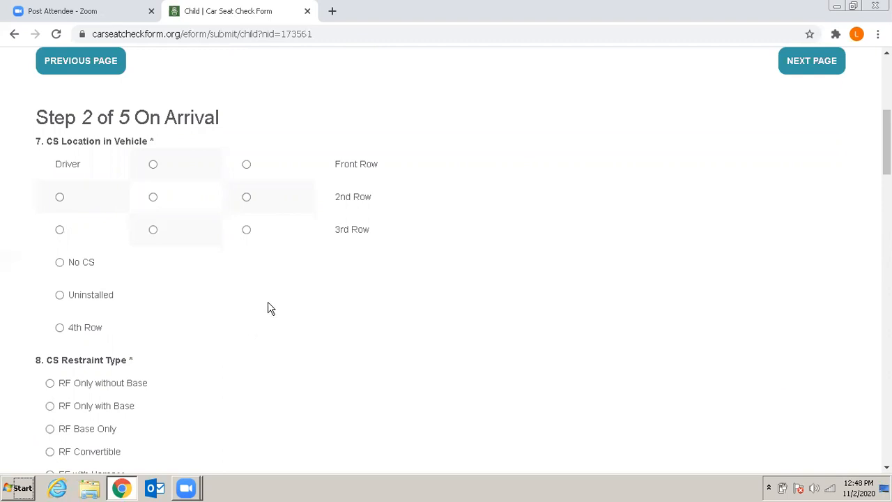
Set the car seat's location to the middle of the 2nd row and its restraint type to RF Convertible
left_click(153, 198)
scroll(445, 279, "down", 2)
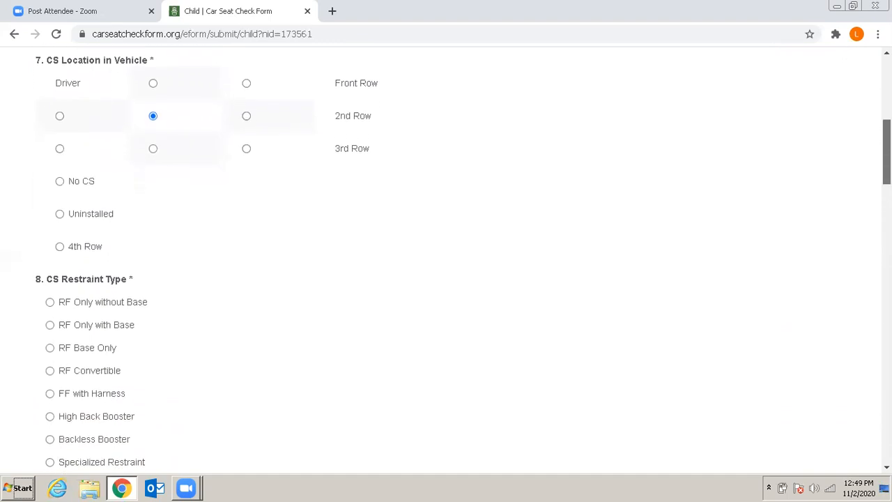
scroll(446, 278, "down", 2)
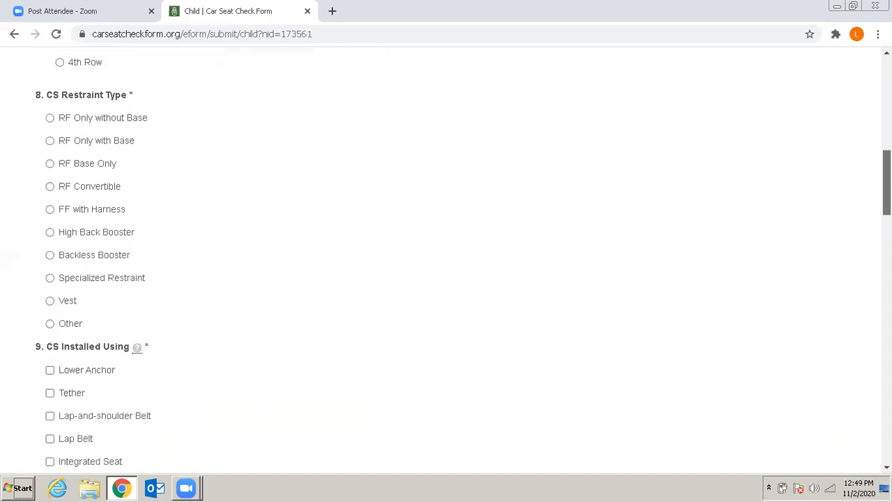
left_click_drag(886, 181, 887, 186)
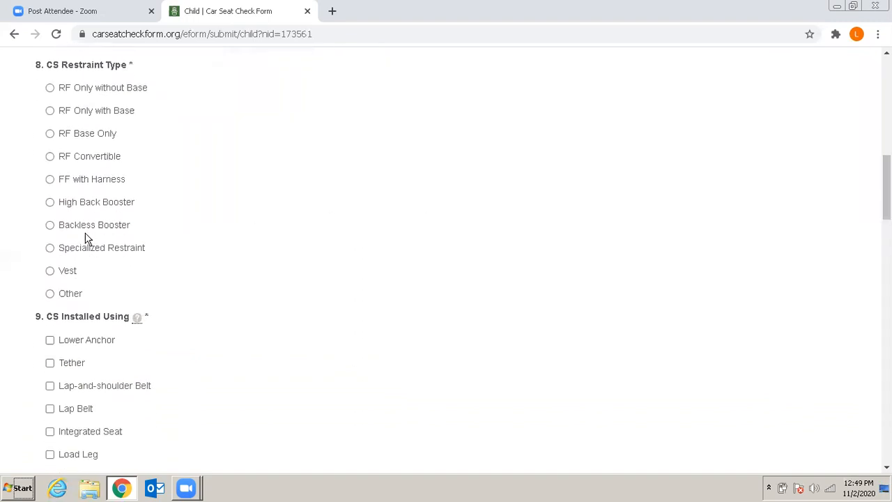
left_click(49, 157)
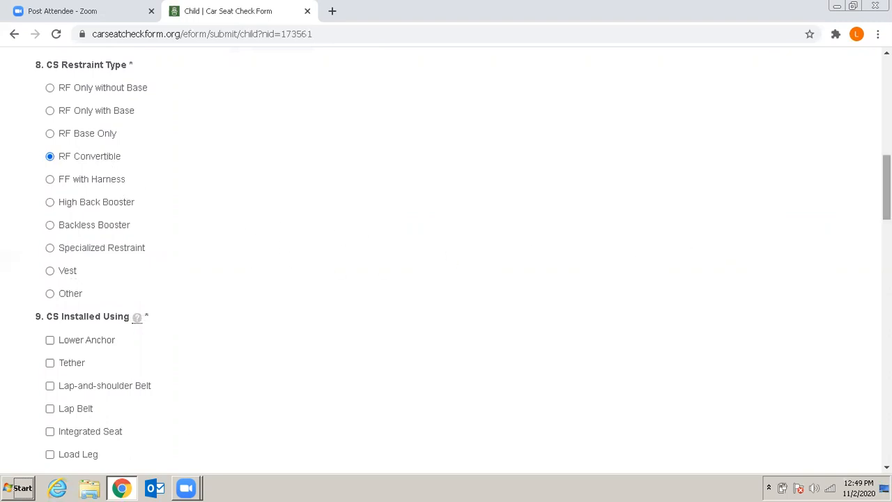
Mark the car seat as installed using Lower Anchor and Lap-and-shoulder Belt
scroll(446, 258, "down", 2)
scroll(486, 277, "down", 1)
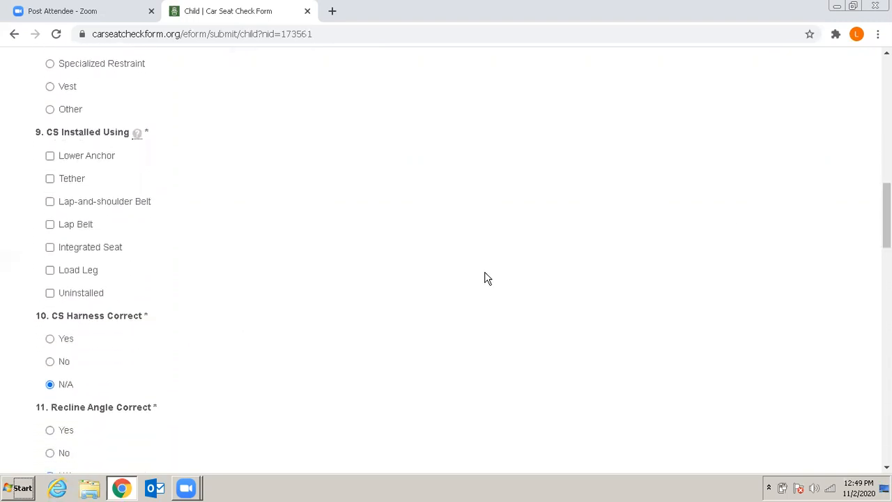
mouse_move(138, 138)
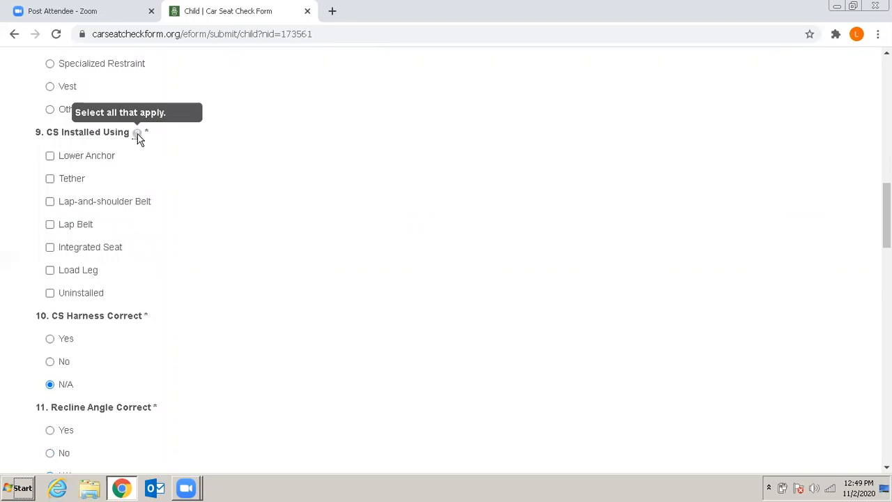
left_click(50, 156)
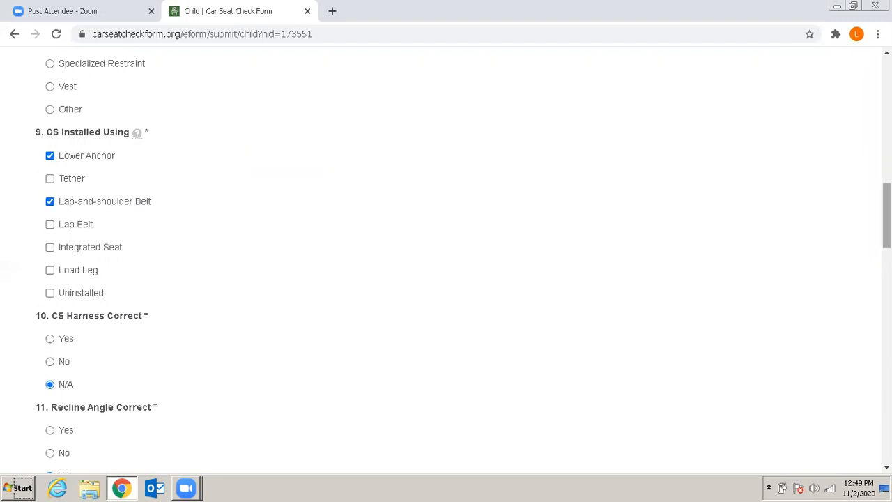
Answer No for CS Harness Correct and mark the harness misuse as Too Loose and Harness Slot: Wrong Placement
left_click_drag(887, 216, 887, 238)
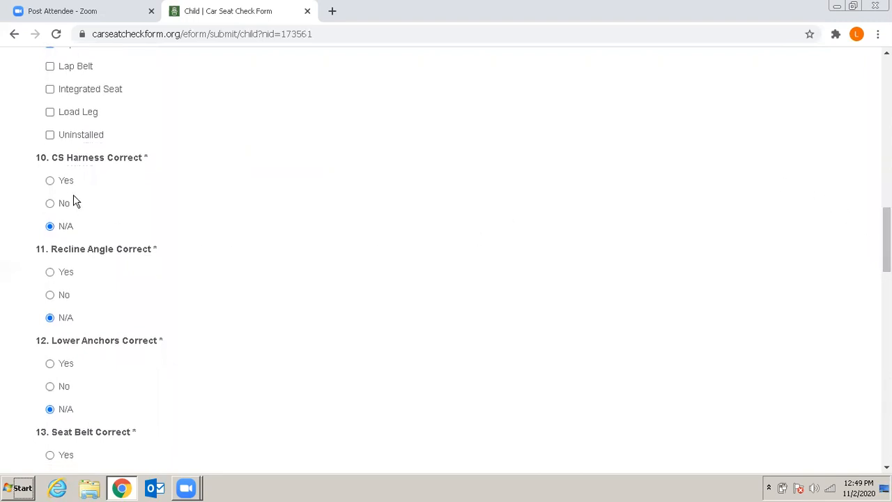
left_click(50, 181)
left_click(51, 202)
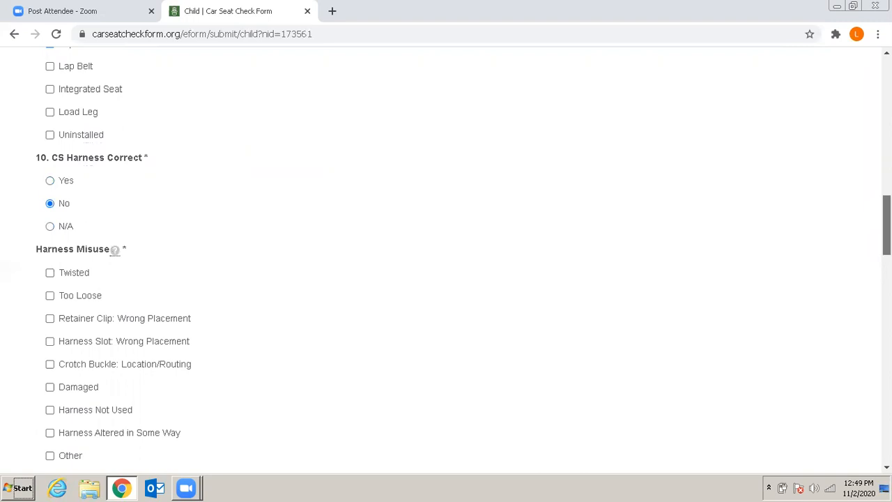
scroll(885, 223, "down", 1)
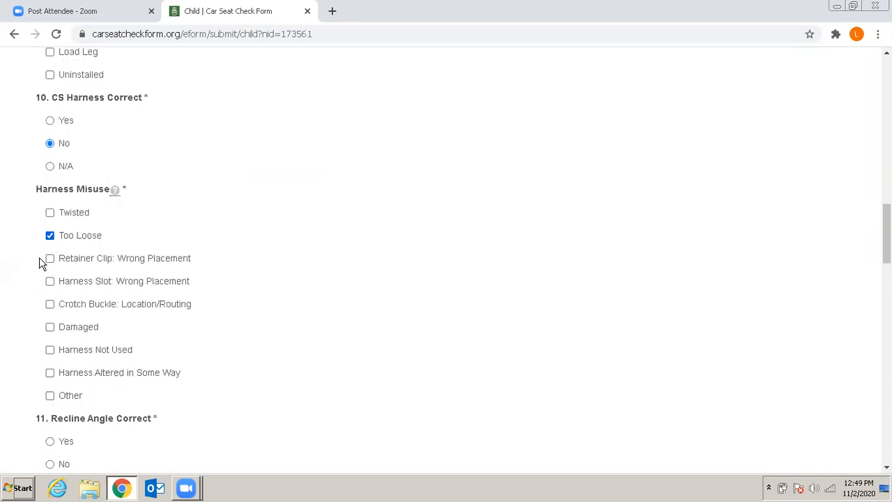
left_click(50, 283)
Answer Yes for Recline Angle Correct and No for Lower Anchors Correct
left_click_drag(886, 234, 886, 267)
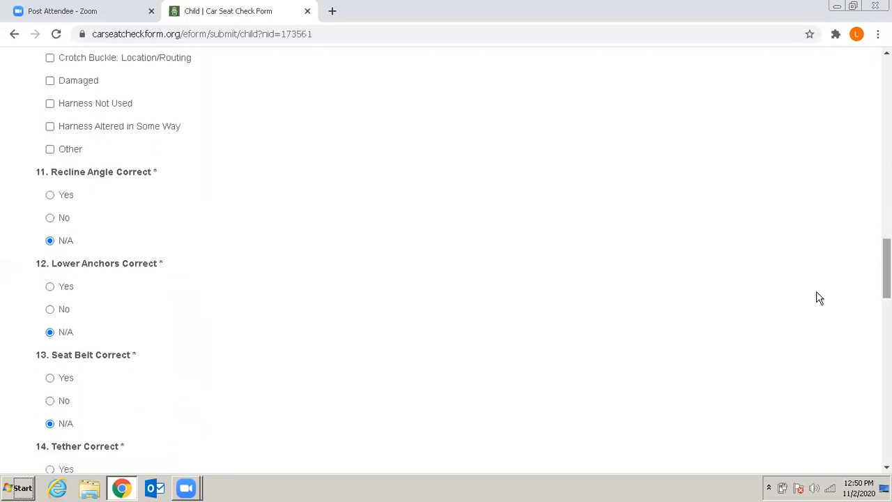
left_click(62, 195)
left_click(64, 311)
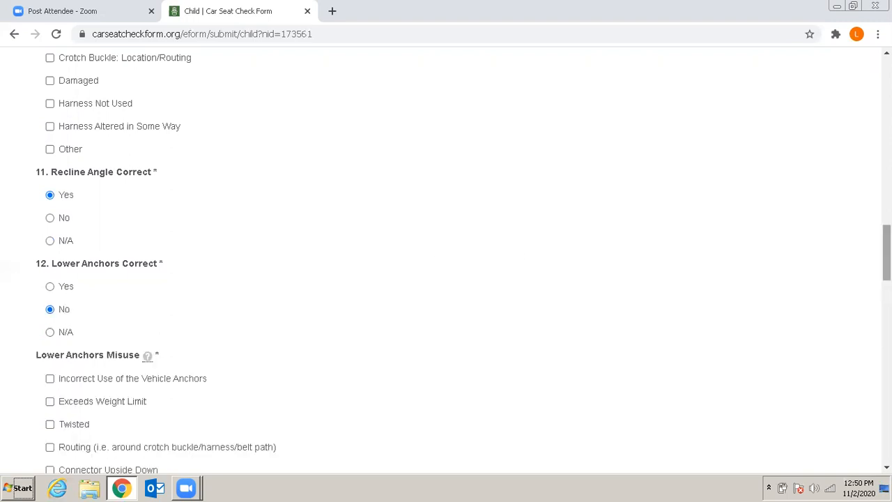
Mark lower anchors misuse as Used with a Seat Belt, Incorrect Use of the Vehicle Anchors, and Other with the text "Borrowing anchors"
scroll(784, 276, "down", 3)
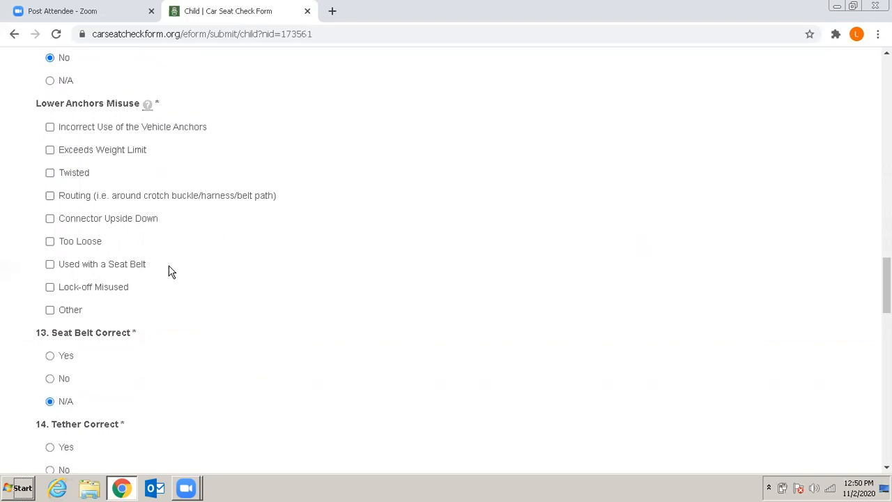
left_click(50, 268)
left_click(73, 312)
left_click(83, 353)
type("Borrowing anchors")
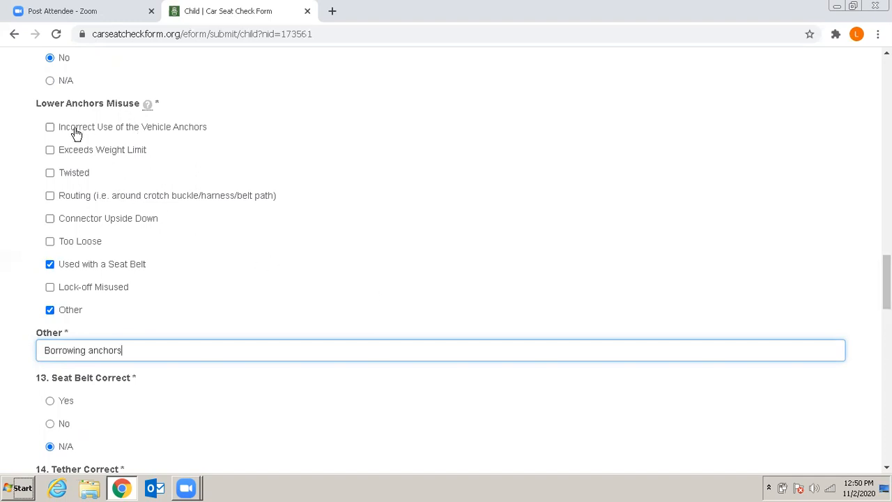
left_click(49, 127)
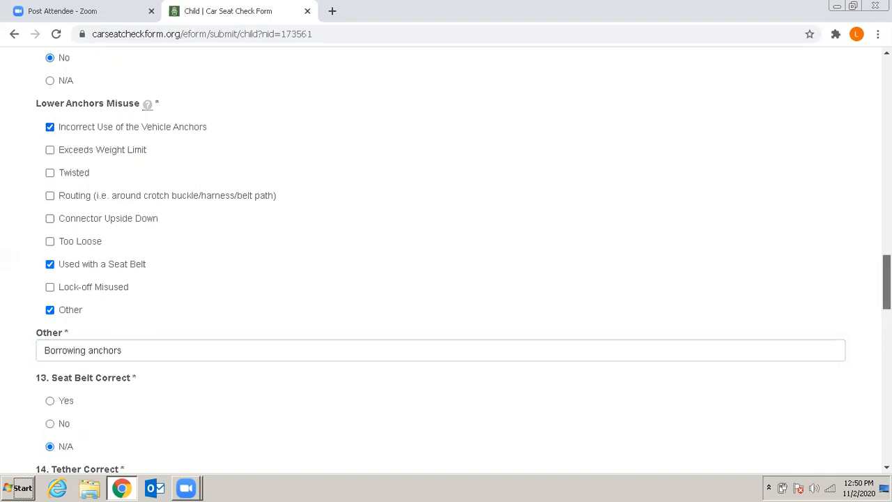
Answer No for Seat Belt Correct and mark the seat belt misuse as Used with Lower Anchor
scroll(886, 282, "down", 2)
scroll(446, 255, "down", 2)
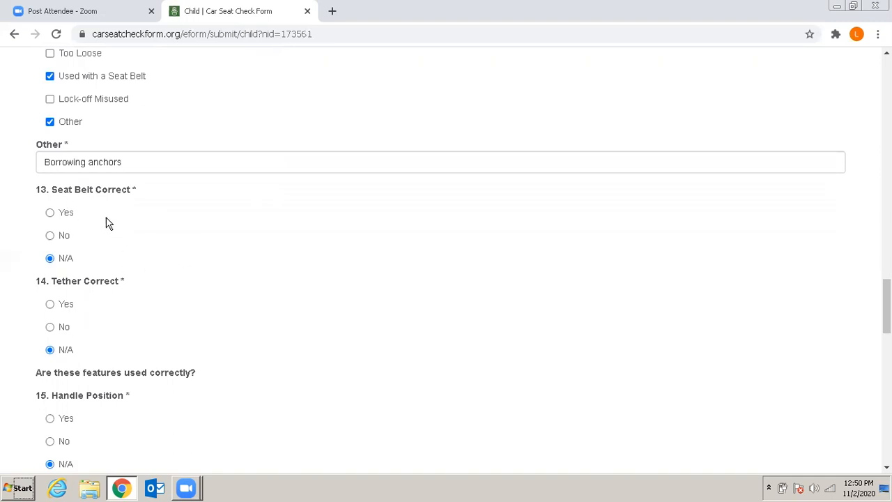
left_click(58, 236)
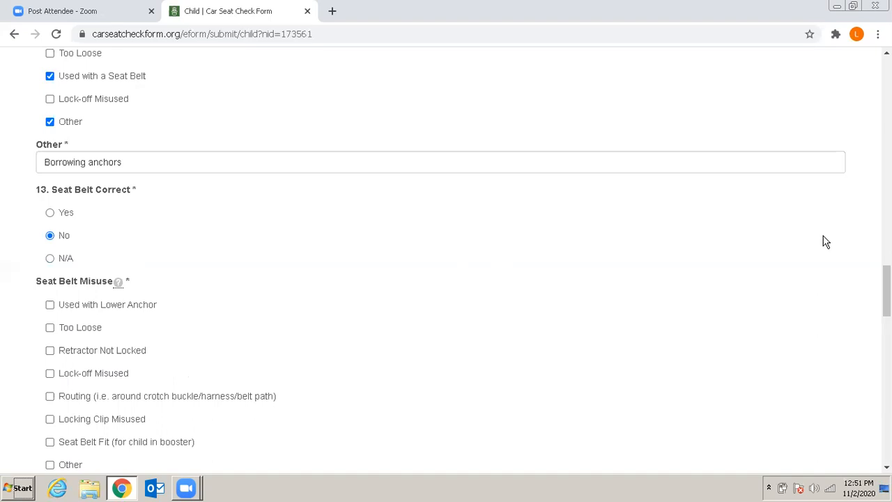
left_click_drag(886, 286, 887, 299)
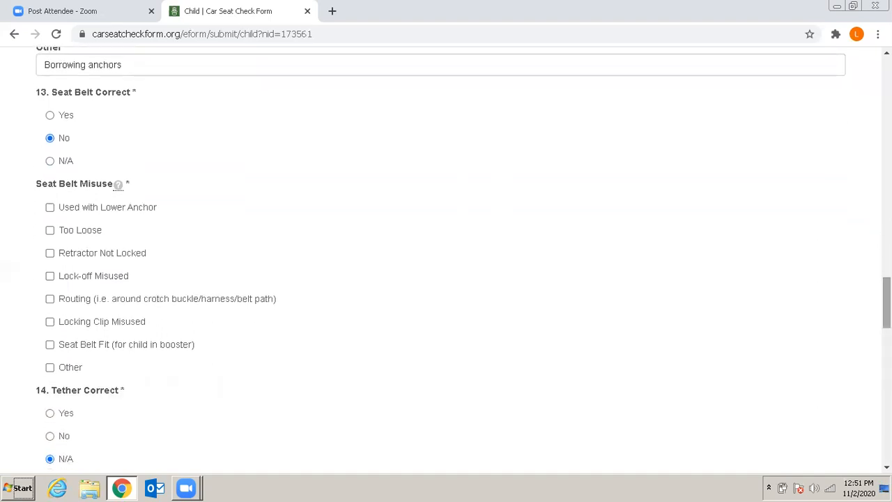
left_click(50, 207)
Keep N/A for the tether, handle, load leg and anti-rebound bar questions, and answer No for non-approved products
left_click_drag(886, 299, 886, 330)
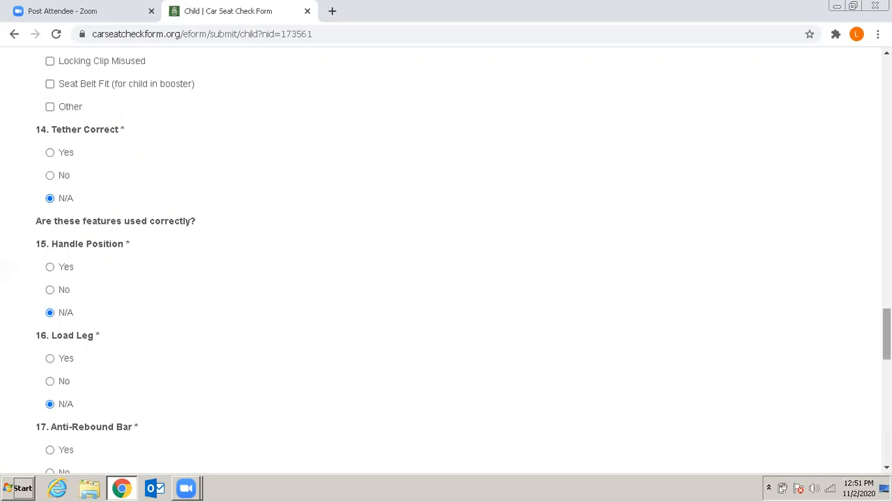
scroll(886, 334, "down", 3)
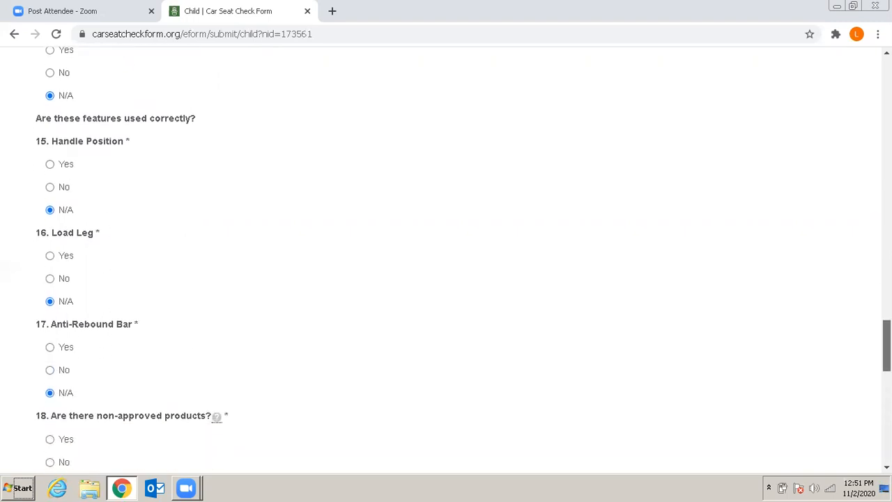
scroll(886, 335, "down", 1)
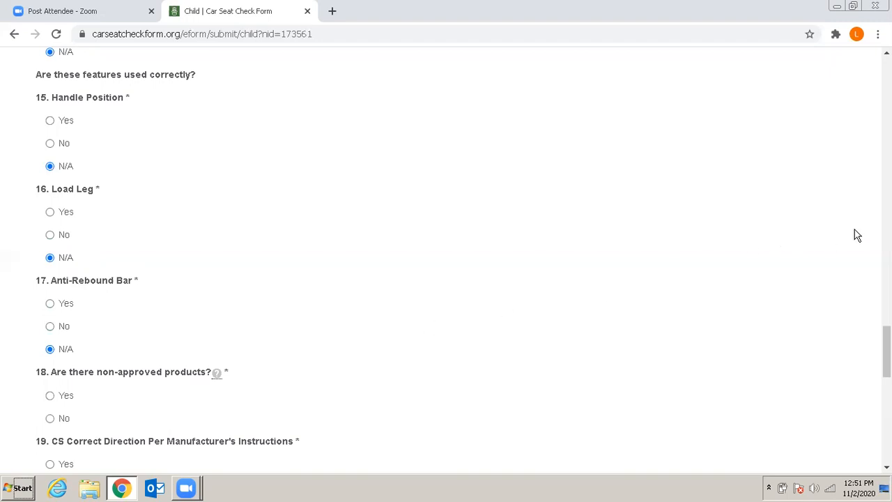
scroll(887, 352, "down", 2)
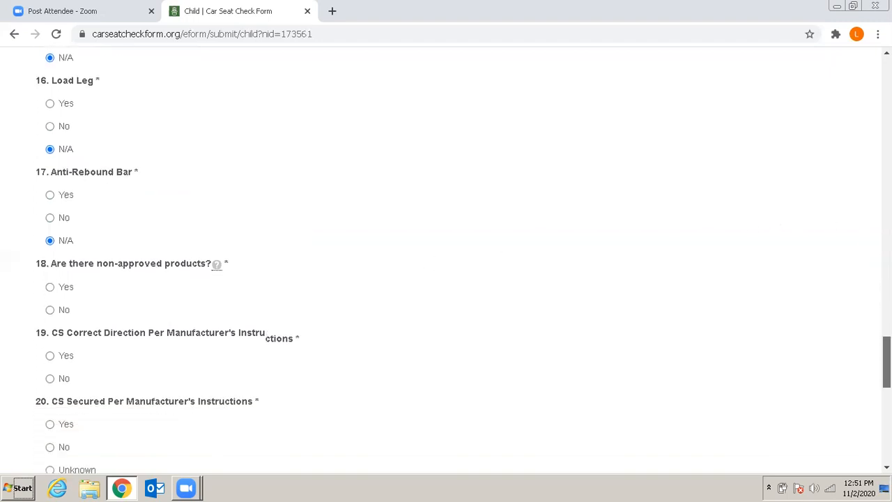
left_click(51, 288)
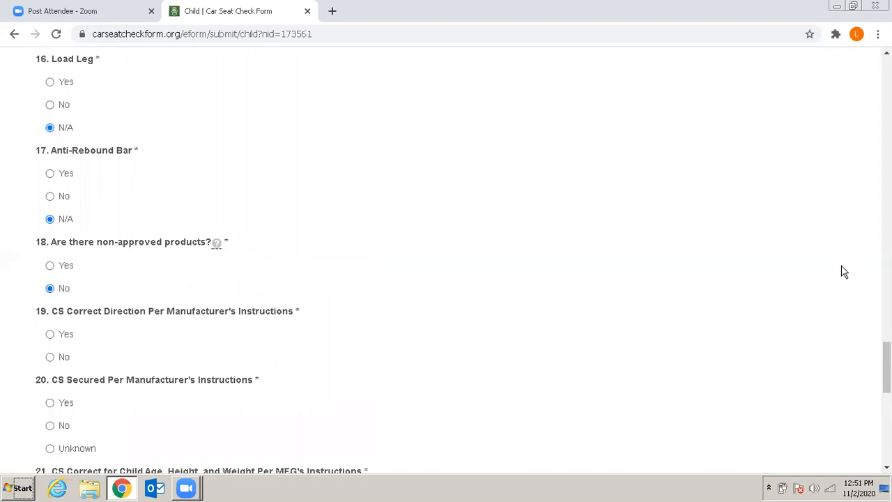
Answer Yes for correct direction and No for car seat secured per the manufacturer's instructions
scroll(887, 367, "down", 2)
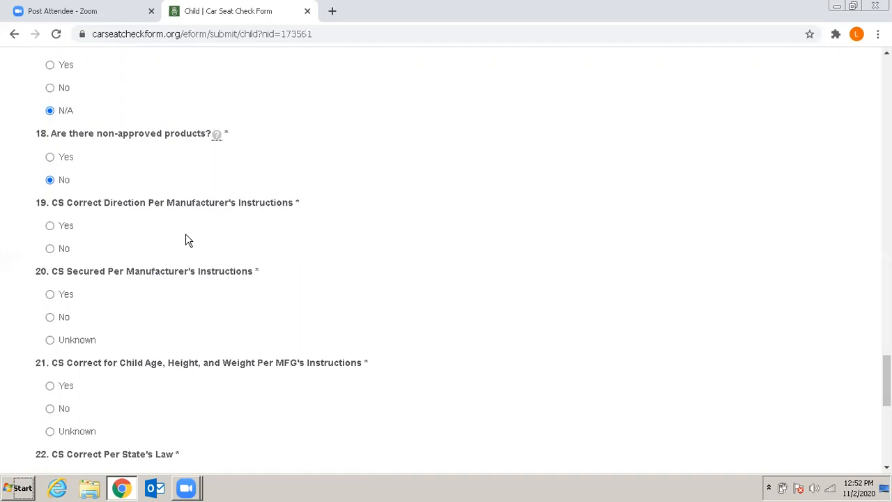
left_click(52, 224)
left_click(65, 320)
left_click_drag(886, 381, 886, 391)
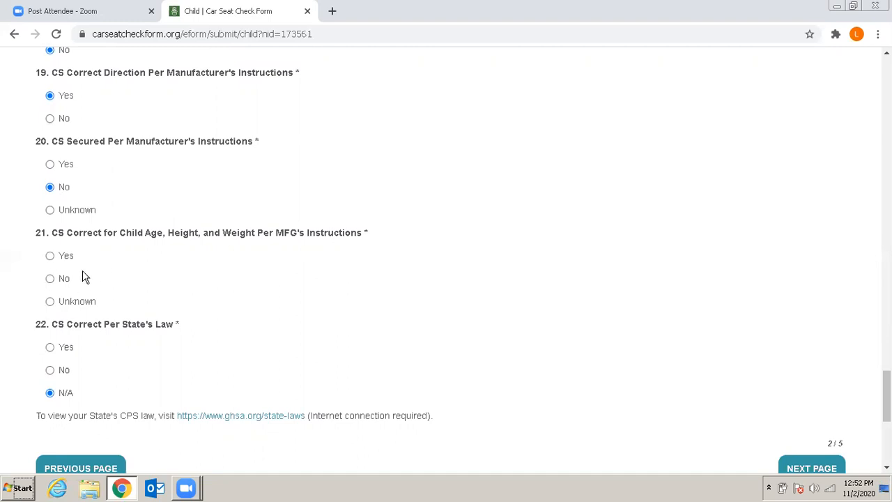
Answer Yes for correct child age, height and weight and for state law, and go to the Findings On Arrival page
left_click(56, 261)
left_click(50, 347)
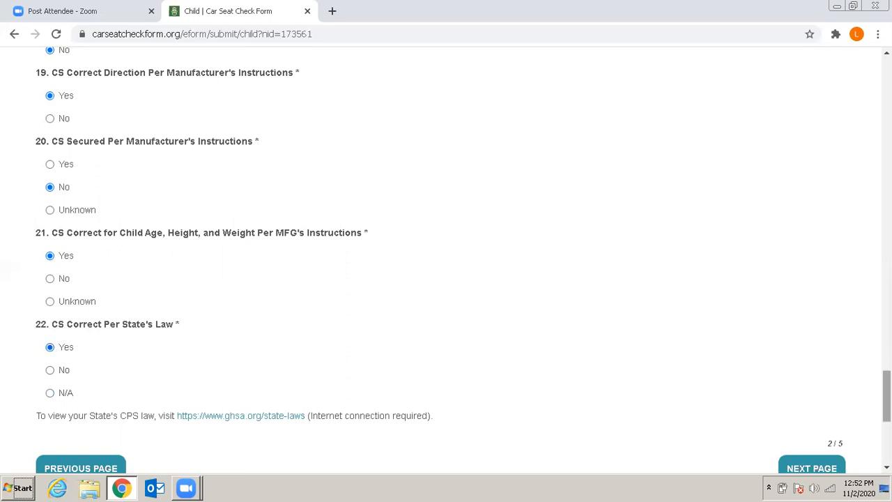
scroll(886, 396, "down", 2)
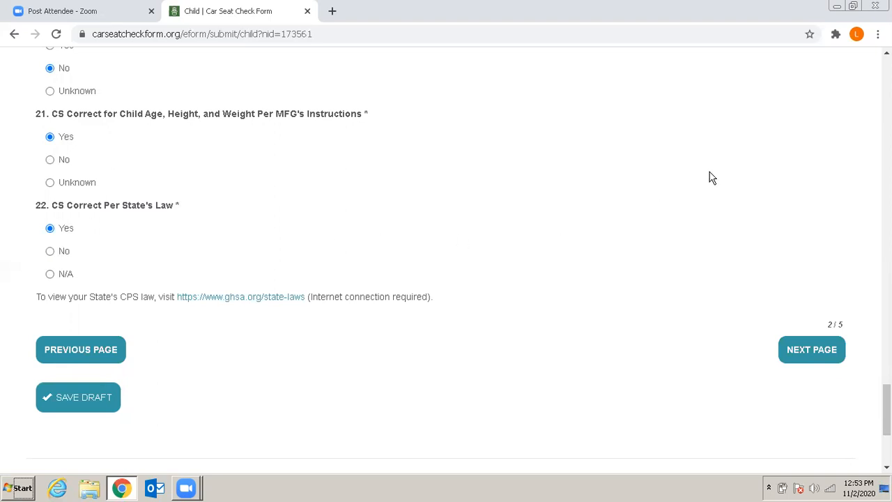
left_click(812, 354)
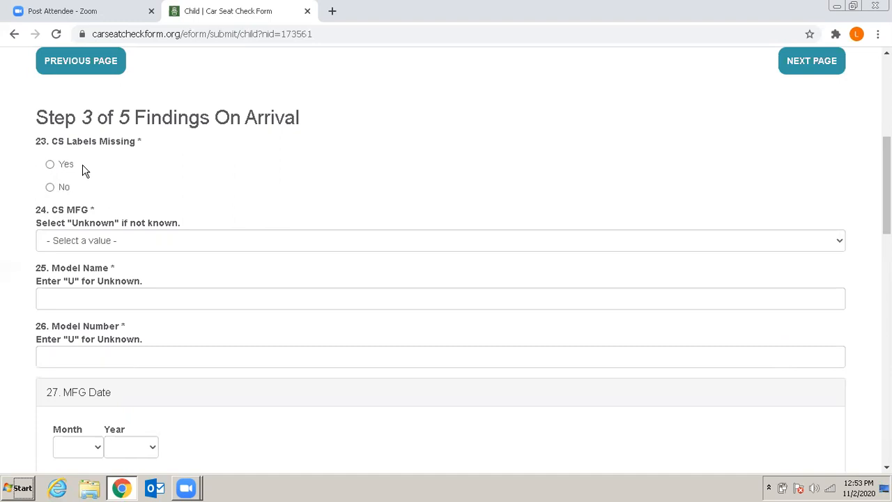
Answer No for car seat labels missing and select Evenflo as the manufacturer
left_click(64, 165)
left_click(67, 188)
left_click(129, 242)
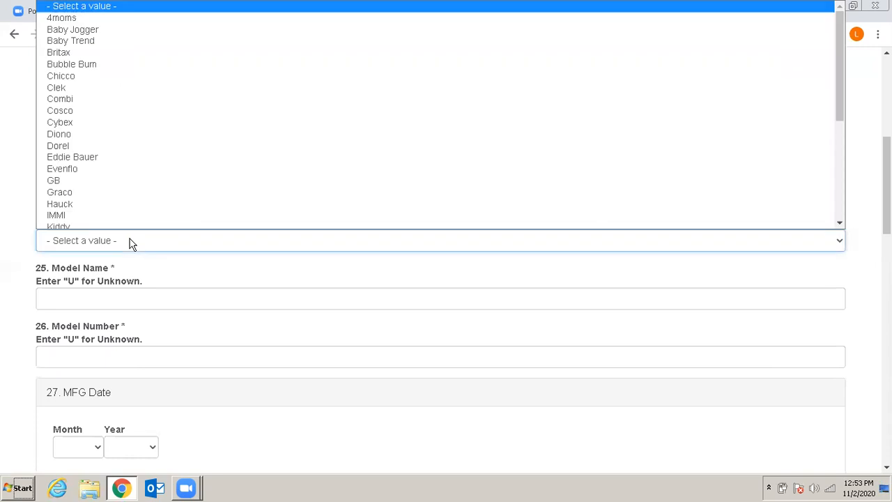
left_click(90, 153)
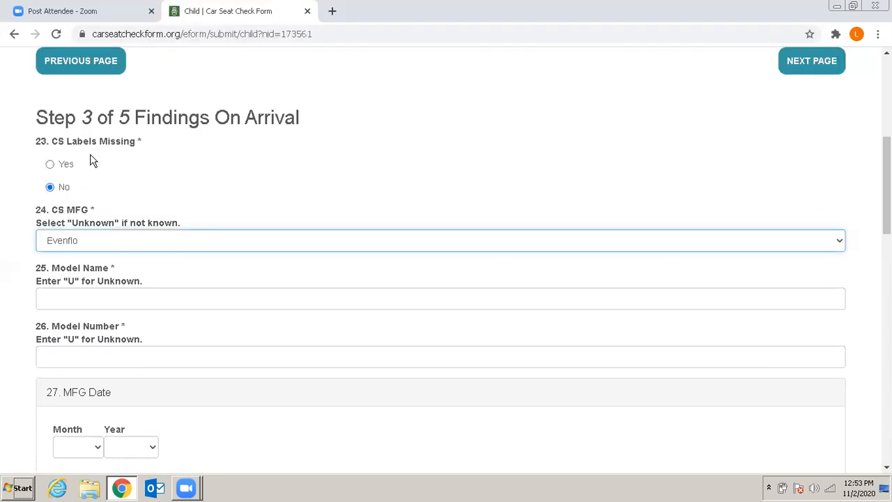
Enter SureRide as the model name and 3712198 as the model number
left_click(137, 297)
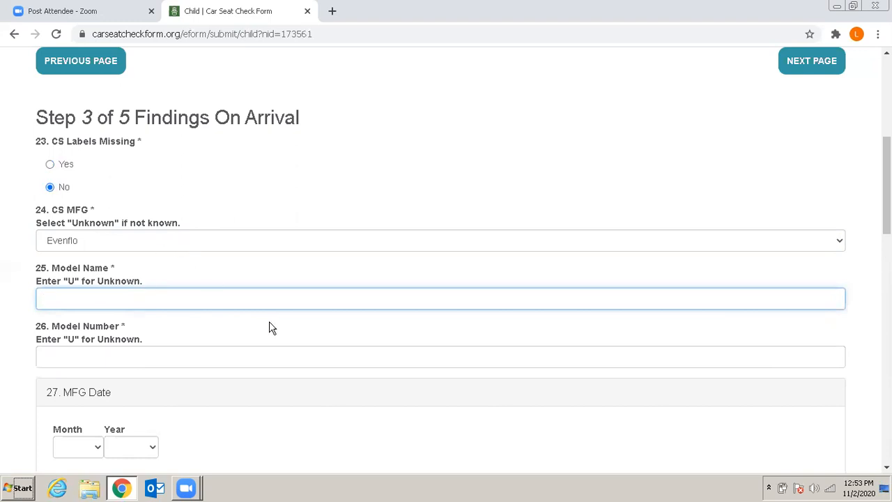
type("t")
type("SureRide")
left_click(245, 356)
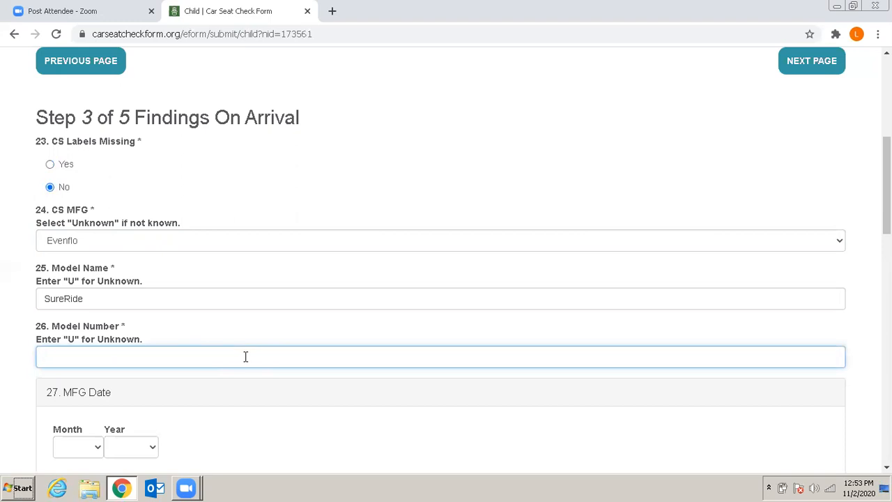
type("3712198")
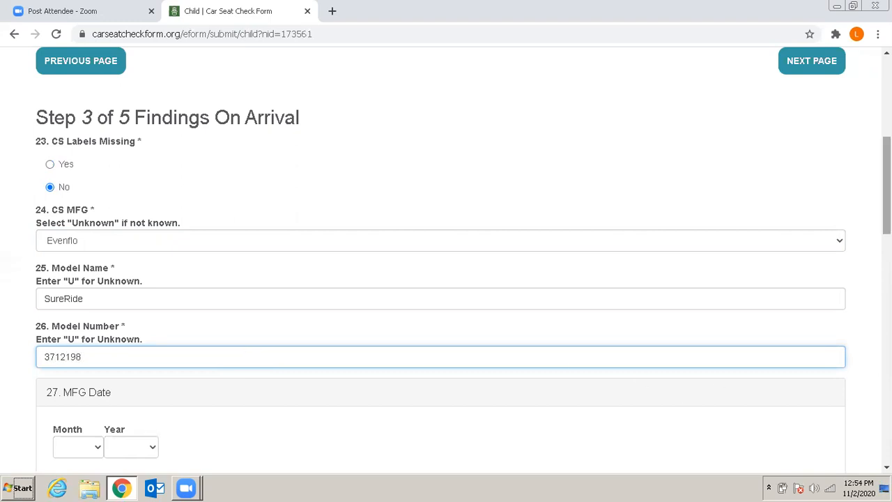
Set the manufacturing date to May 2018
scroll(886, 181, "down", 4)
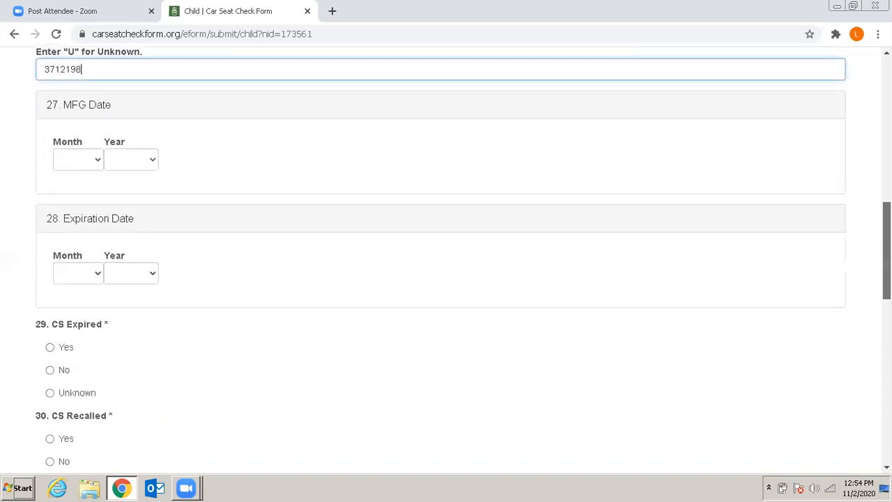
left_click(91, 166)
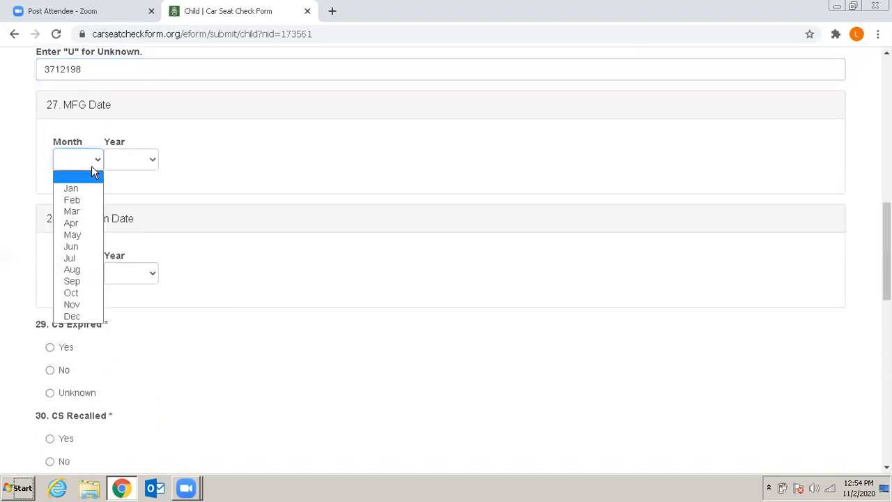
left_click(87, 235)
left_click(139, 161)
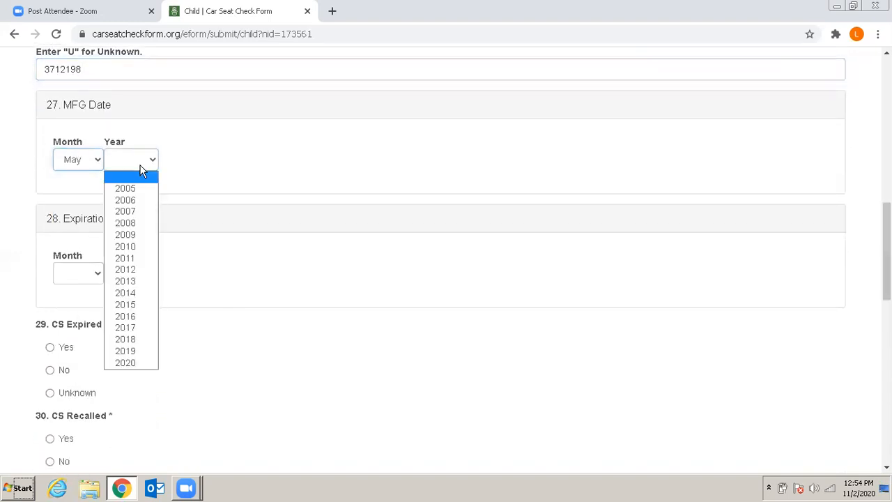
left_click(142, 337)
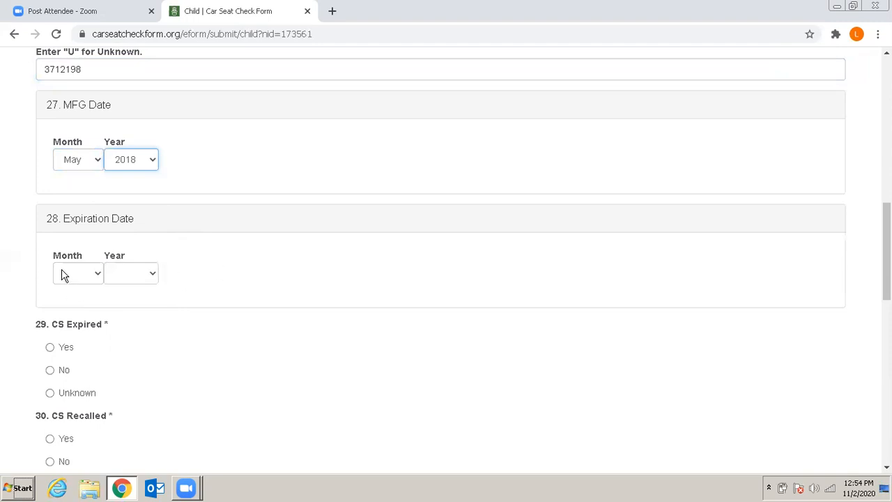
Answer No for car seat expired and recalled, and Yes for history known
left_click(50, 371)
scroll(877, 338, "down", 2)
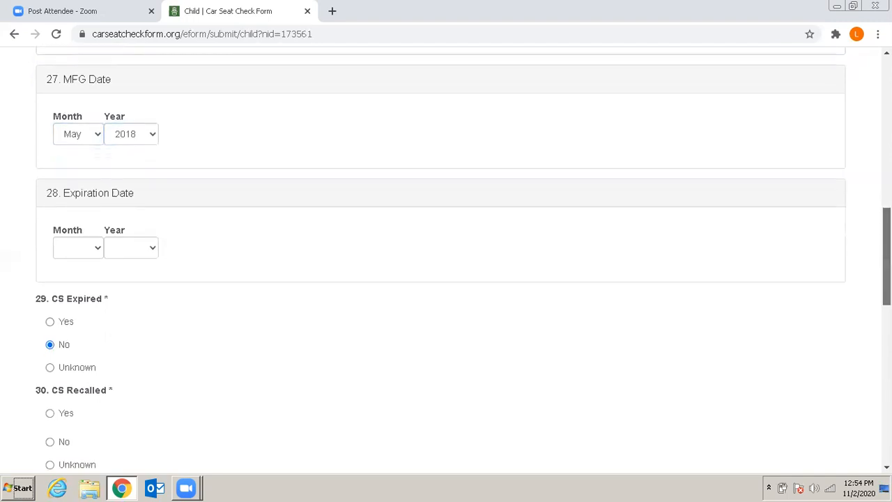
scroll(573, 219, "down", 2)
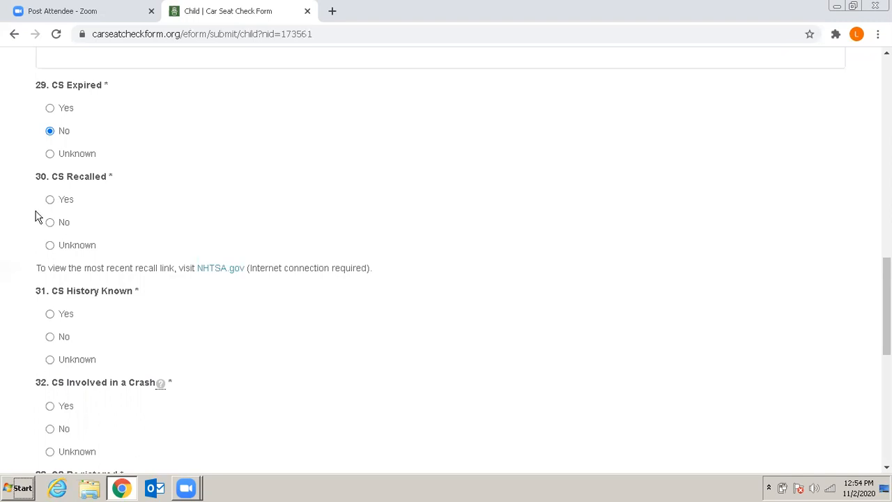
left_click(54, 225)
left_click(64, 317)
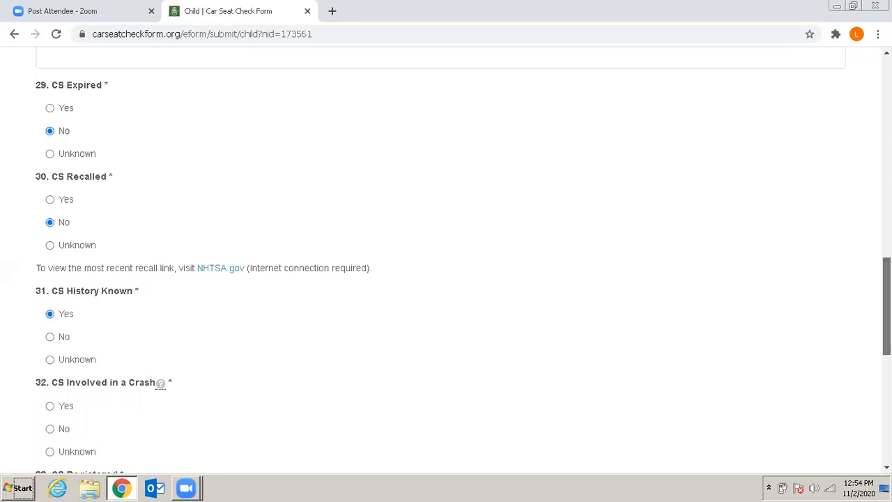
Answer Yes for car seat involved in a crash and for registered, and go to the On Departure page
scroll(886, 307, "down", 2)
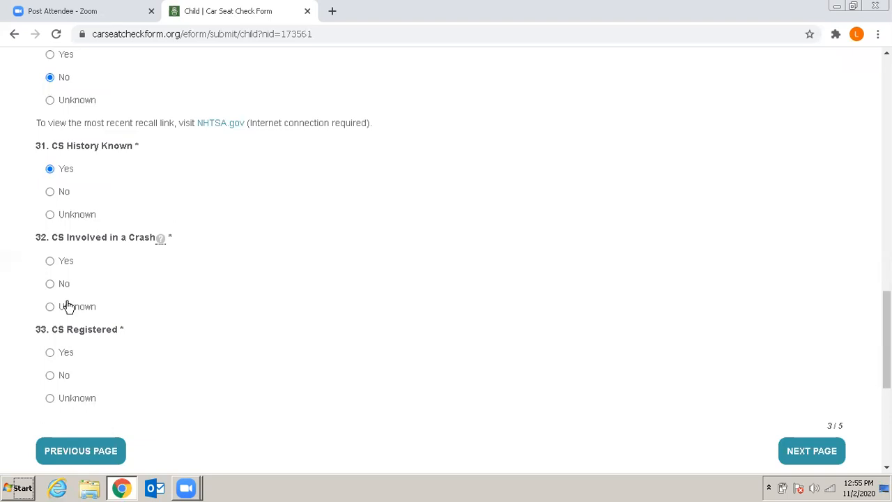
left_click(50, 261)
left_click(50, 352)
left_click(815, 453)
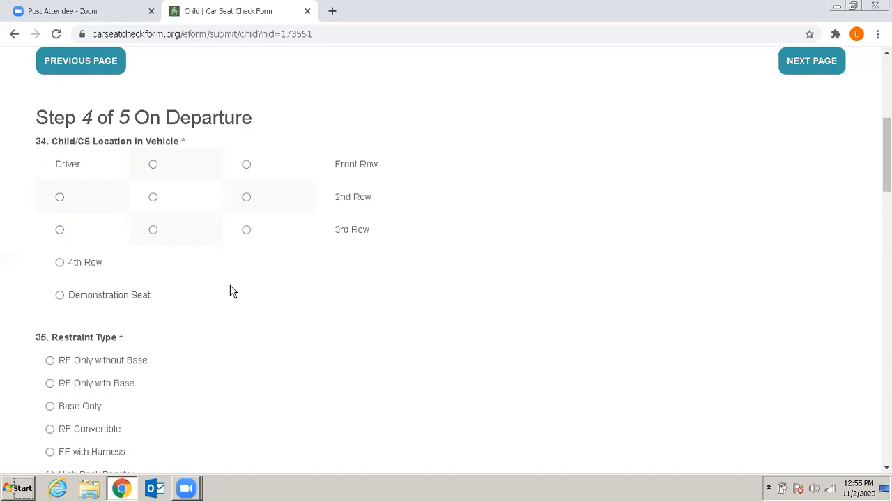
Set the departure location to the 2nd row passenger-side seat and the restraint type to RF Convertible
left_click(247, 198)
scroll(886, 153, "down", 2)
scroll(429, 201, "down", 1)
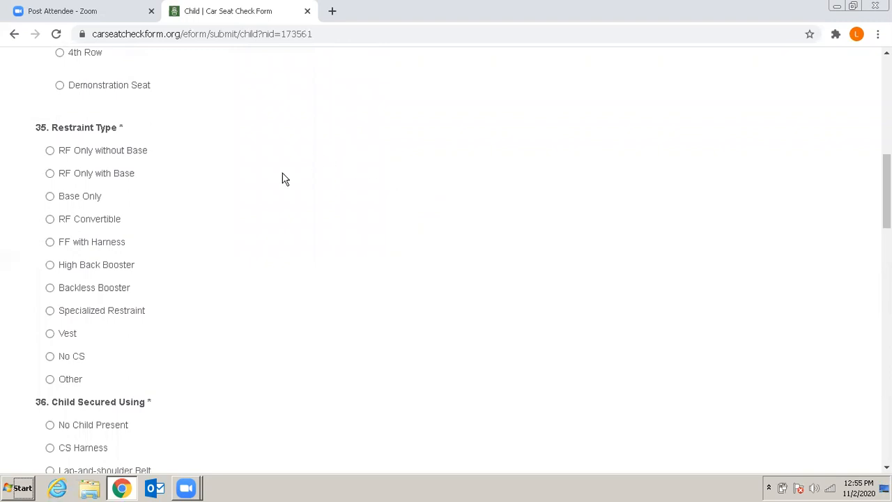
left_click(57, 219)
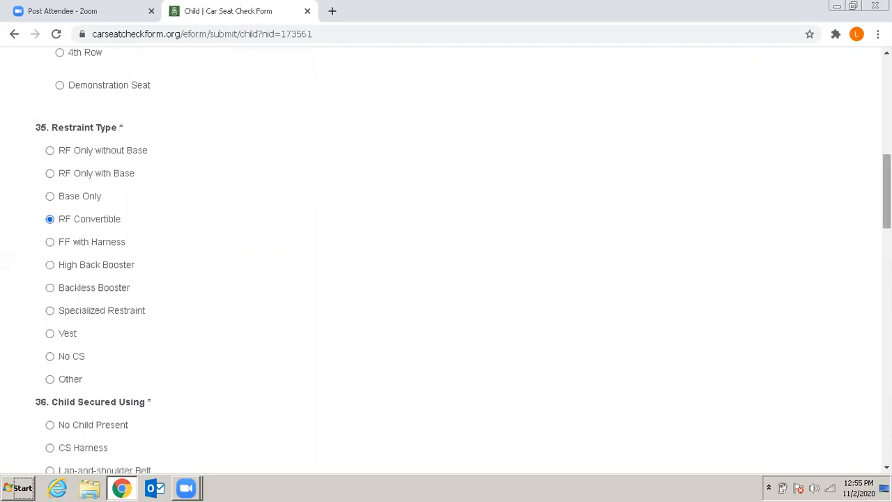
Mark the child as secured using CS Harness and the car seat as installed using Lower Anchors
scroll(886, 191, "down", 2)
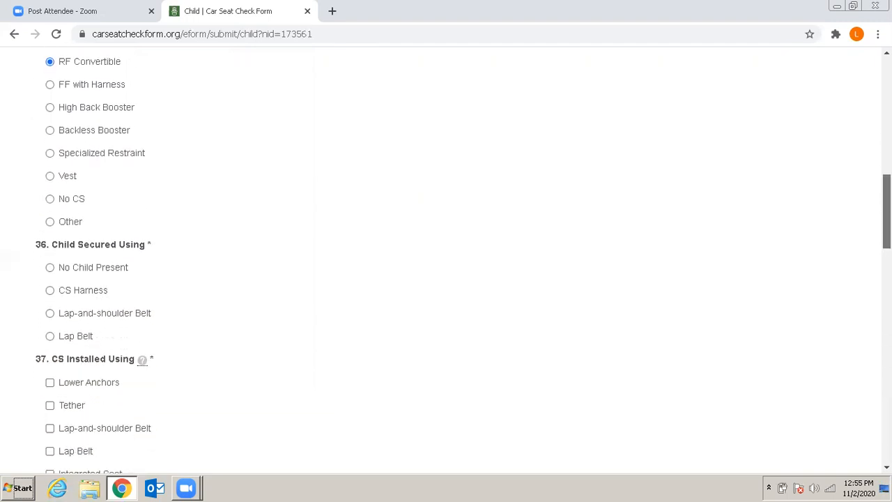
scroll(445, 263, "down", 1)
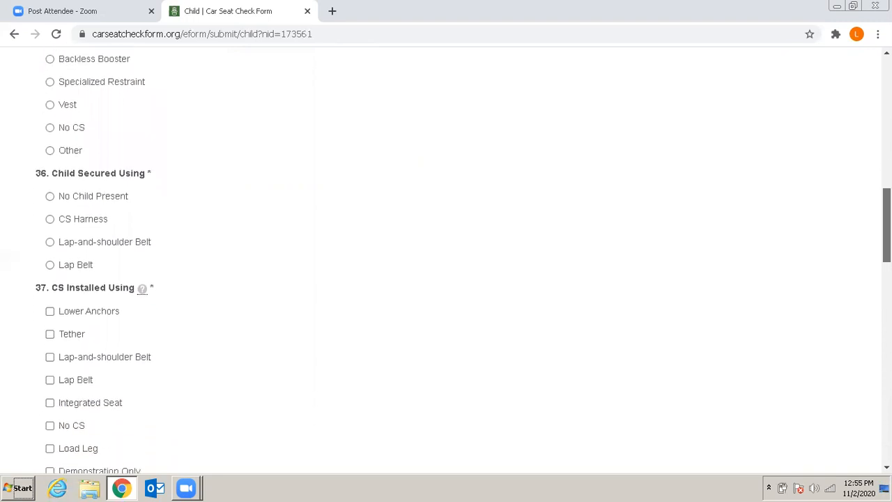
scroll(886, 223, "down", 1)
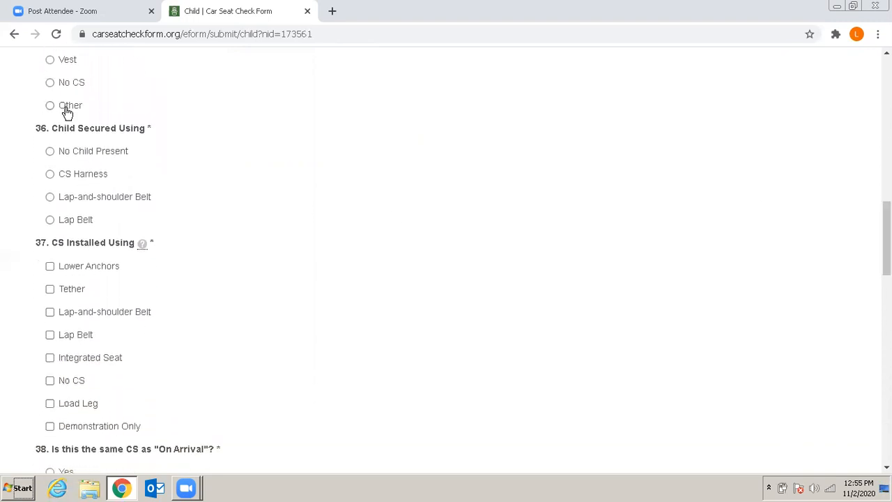
left_click(50, 174)
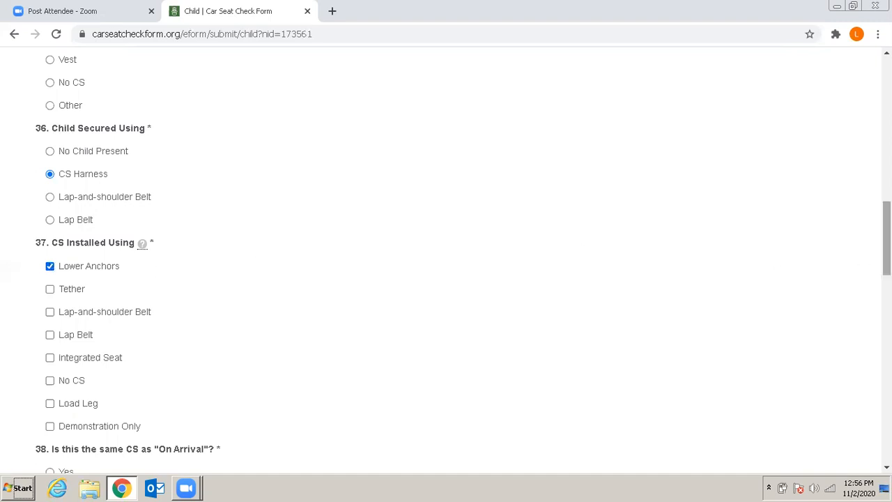
Answer No for same car seat as On Arrival and look through the replacement seat questions
scroll(886, 237, "down", 4)
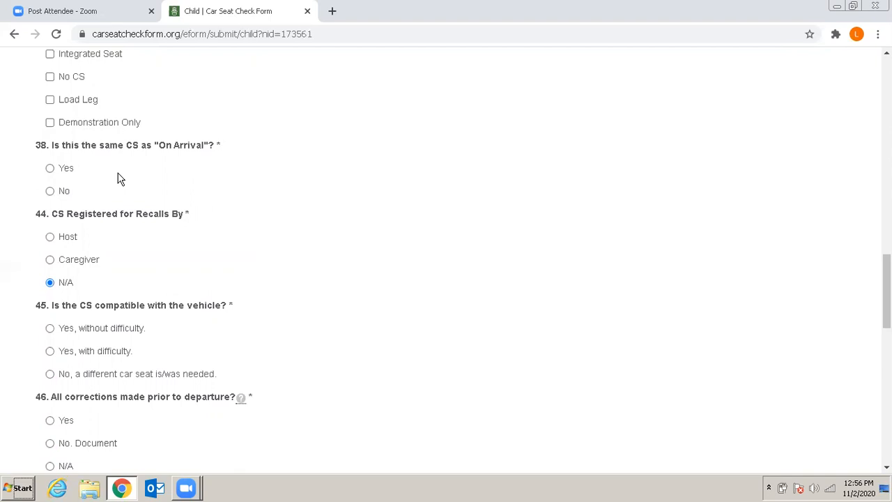
left_click(51, 169)
left_click(51, 191)
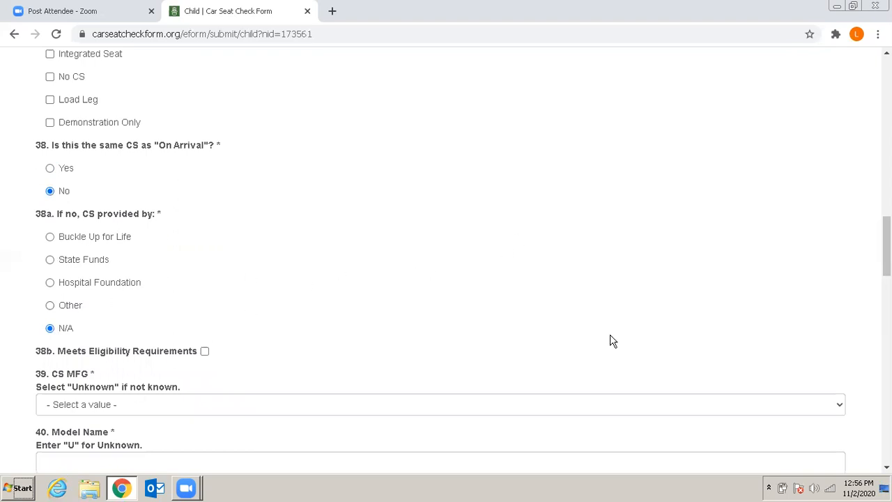
left_click_drag(886, 254, 886, 282)
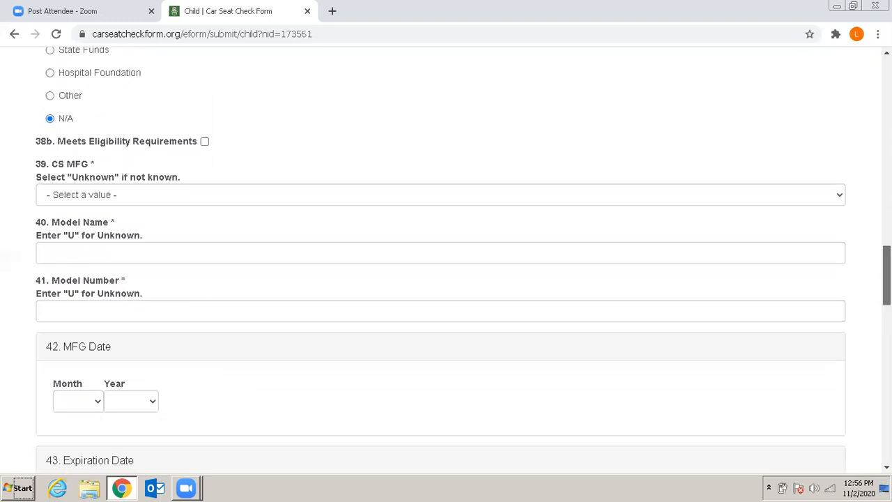
scroll(435, 213, "up", 3)
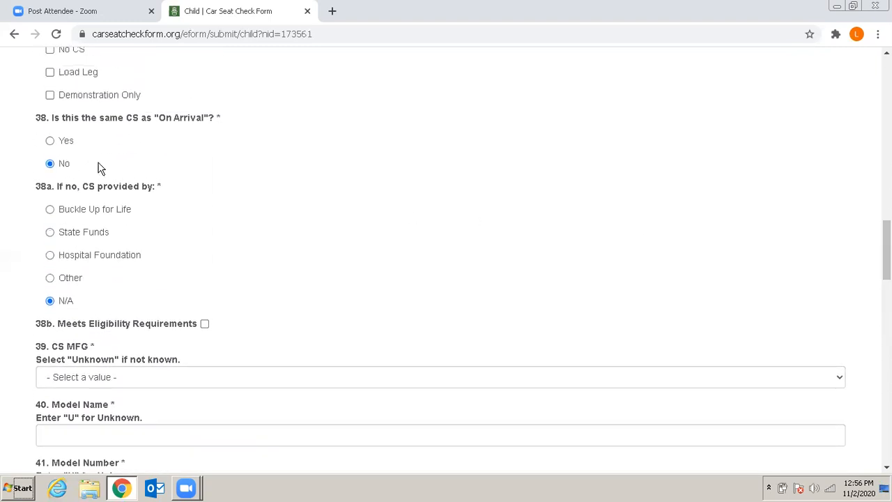
Answer Yes for same car seat as On Arrival and set registered for recalls by to Caregiver
left_click(62, 144)
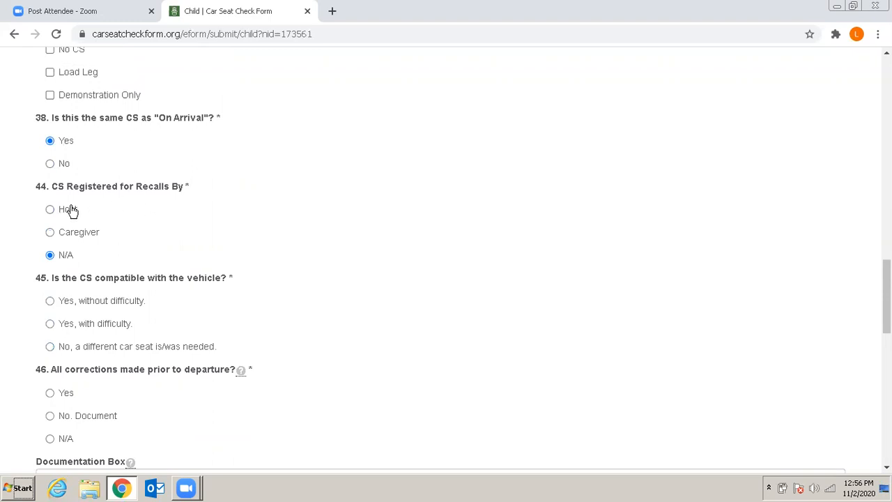
left_click(51, 234)
Answer "Yes, without difficulty" for vehicle compatibility and "No. Document" for all corrections made prior to departure
left_click_drag(886, 296, 887, 321)
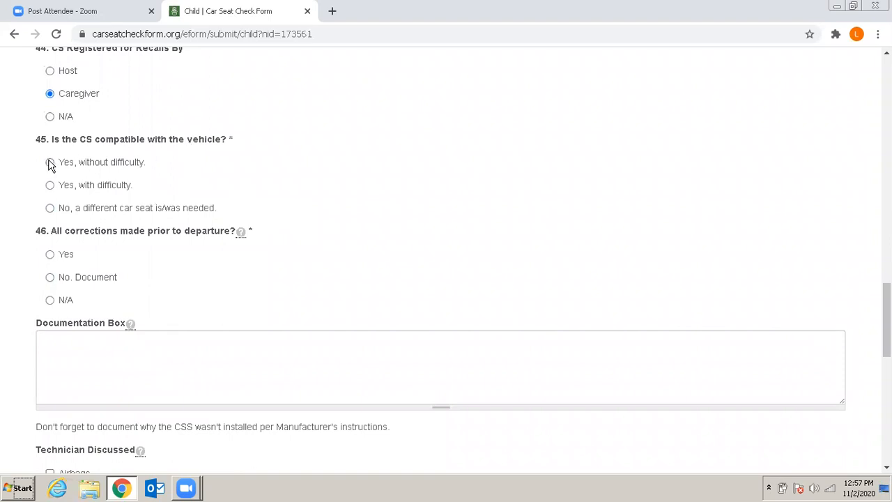
left_click(50, 186)
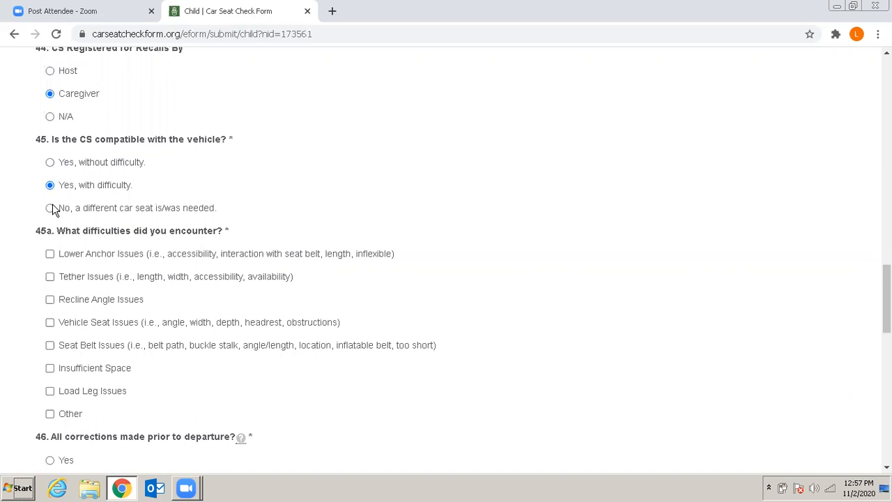
left_click(50, 163)
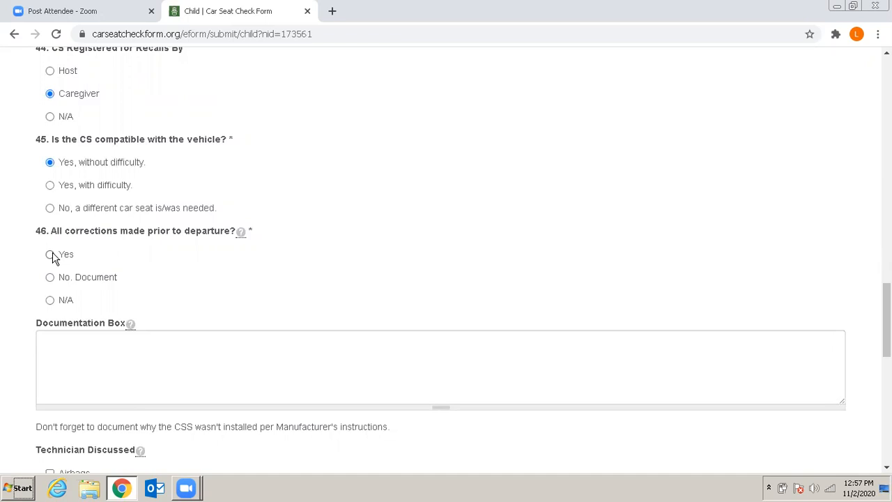
left_click(50, 277)
Write "Recommended they remove mirror - they did not." in the Documentation Box
left_click(61, 354)
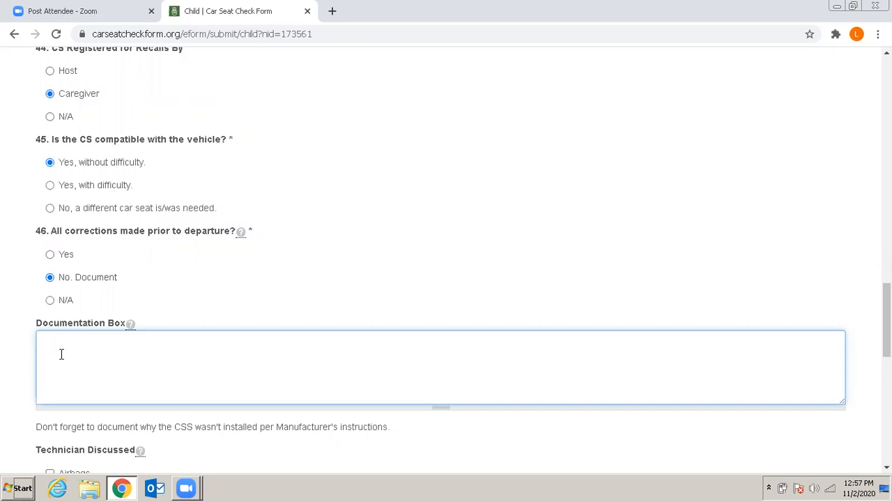
type("Recommended they remove mirr")
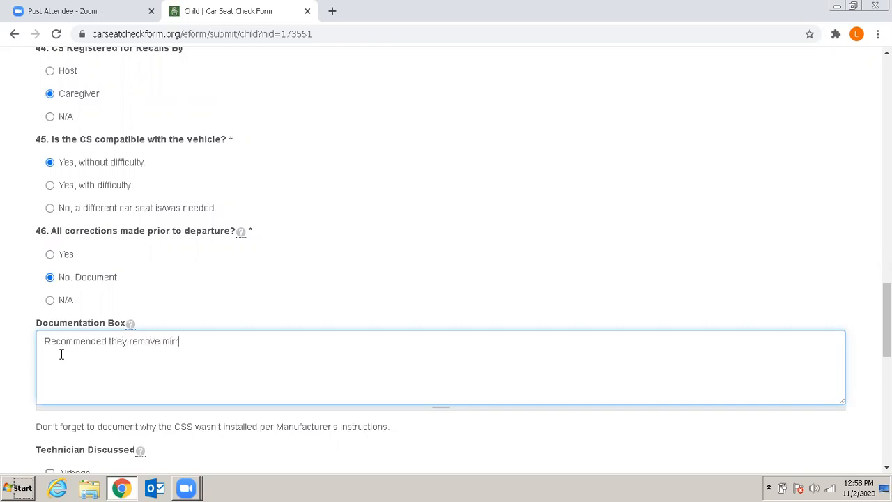
type("or - they di d")
key("BackSpace")
key("BackSpace")
type("d not.")
Add a second documentation line: "CS arrived using both lower anchors and seat belt. Left using only lower anchors per recommendation."
key("Return")
type("A")
key("BackSpace")
type("CS arrived using both lower anch")
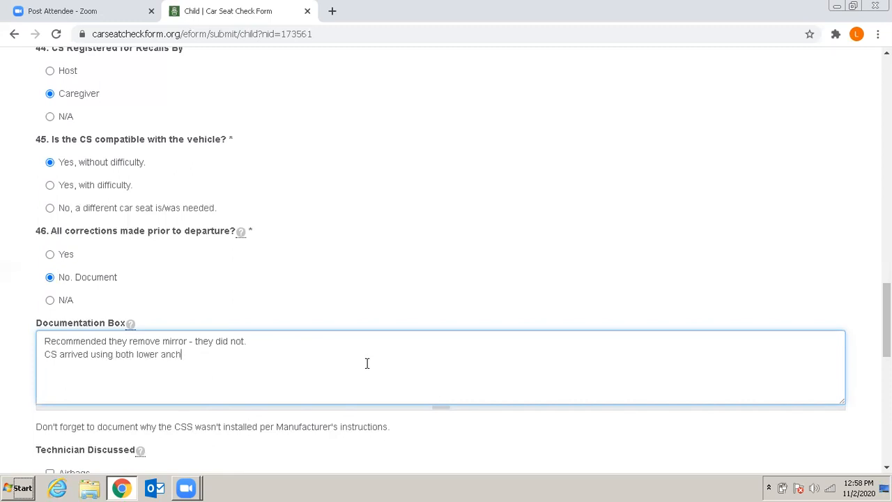
type("ors and seat belt. Left using only lower anchors per recommendation.")
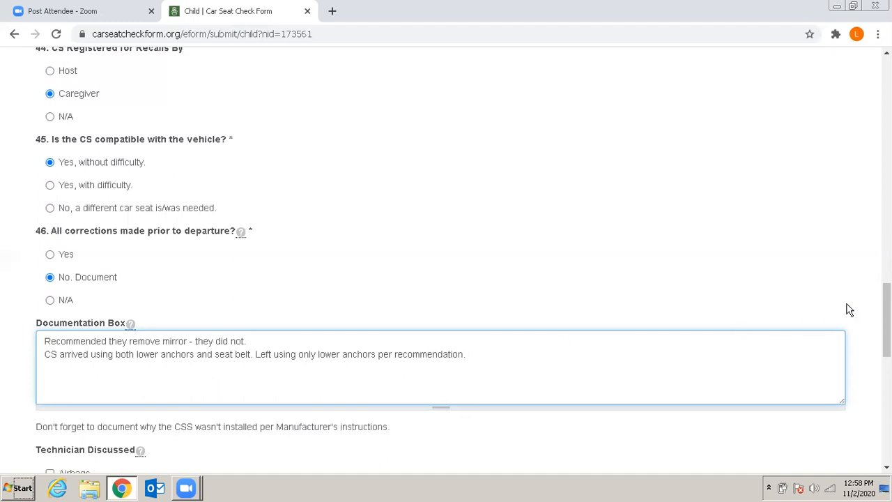
Mark Unused seat belts, Heatstroke and Next steps as discussed by the technician and continue to the caregiver sign-off page
left_click_drag(885, 320, 886, 348)
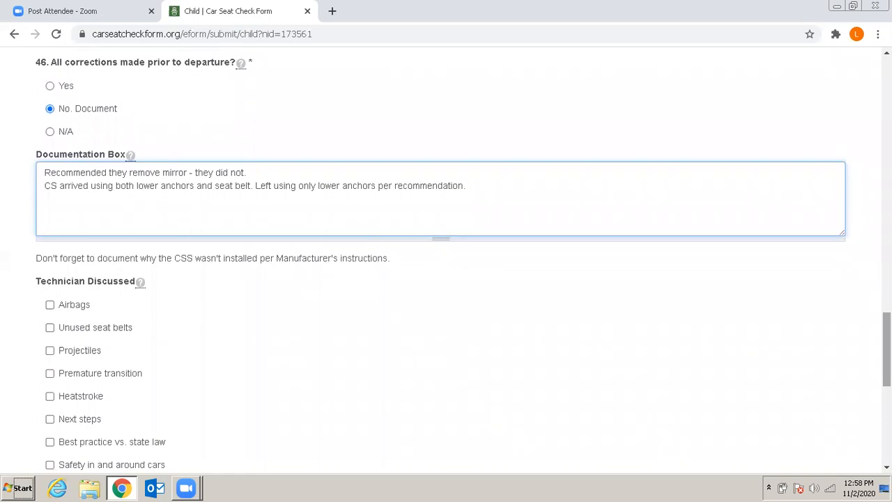
left_click_drag(886, 349, 885, 368)
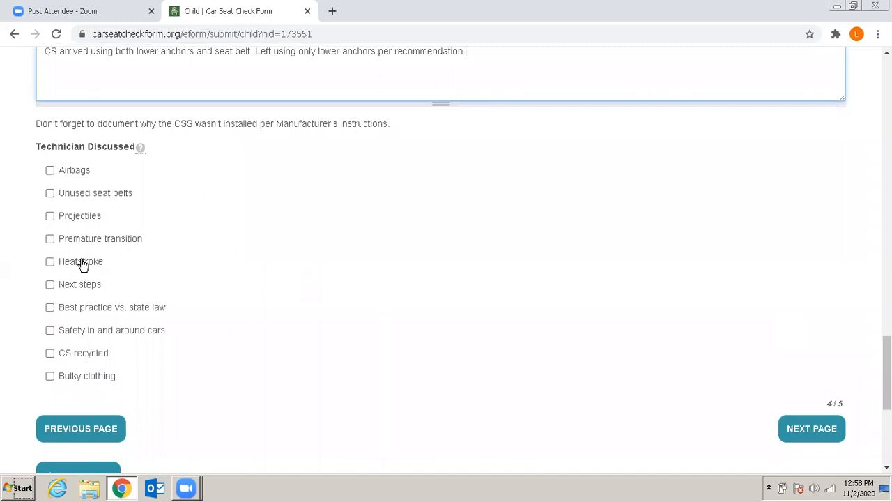
left_click(50, 194)
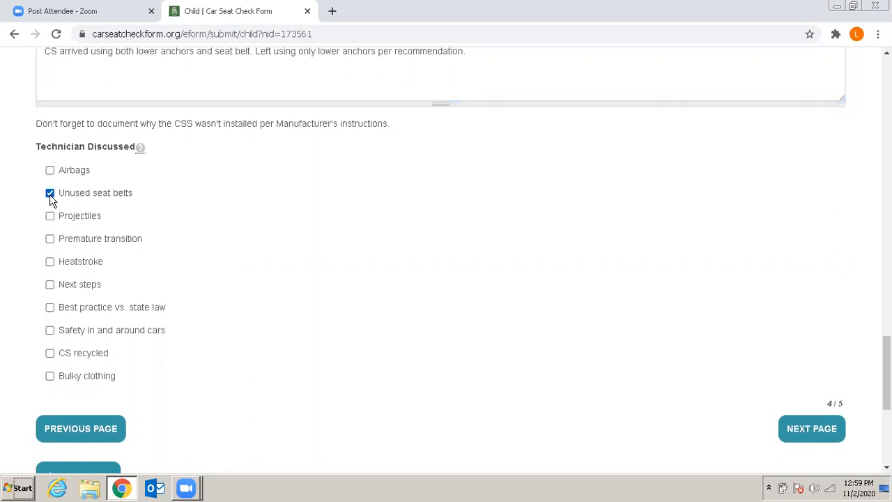
left_click(50, 262)
left_click(50, 285)
left_click(808, 426)
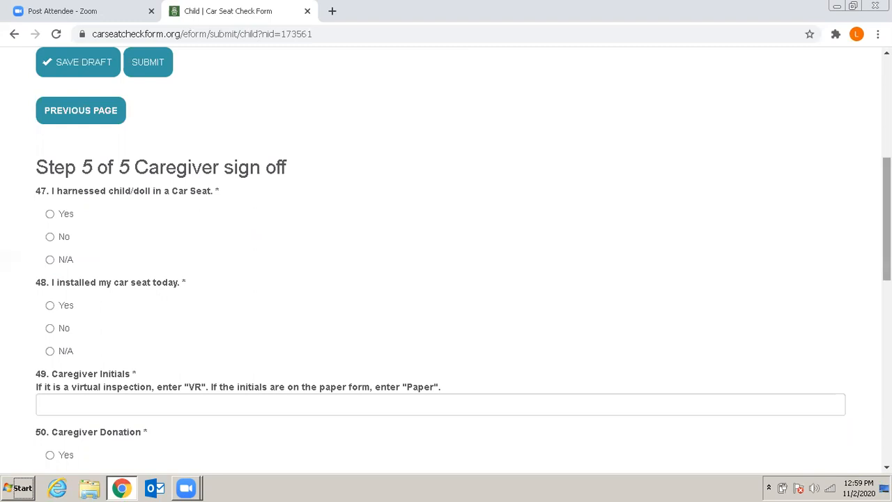
Answer Yes for both the caregiver harnessing the child/doll and installing the car seat today
left_click_drag(886, 219, 886, 220)
scroll(850, 193, "down", 1)
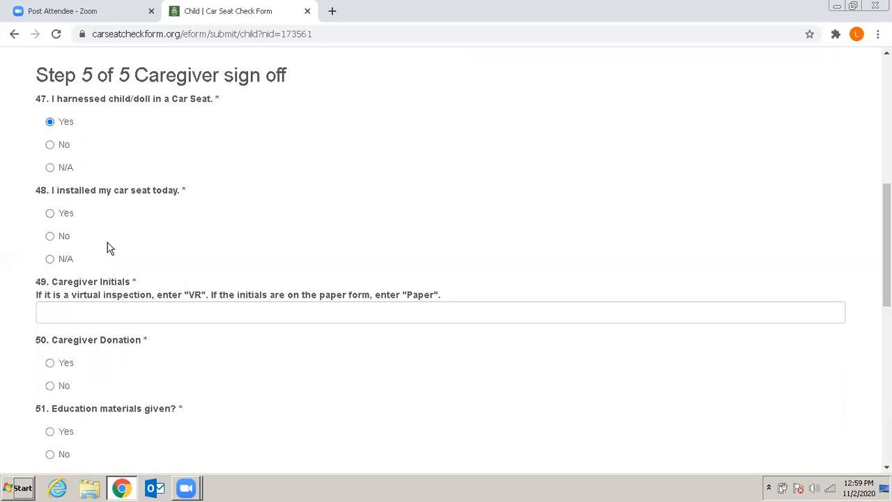
left_click(65, 218)
Enter "Paper" as the caregiver initials
left_click_drag(886, 201, 887, 236)
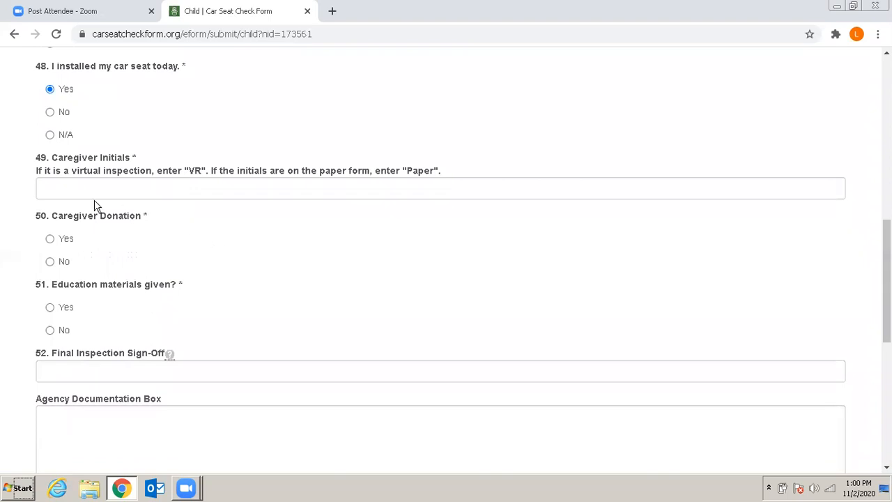
left_click(69, 186)
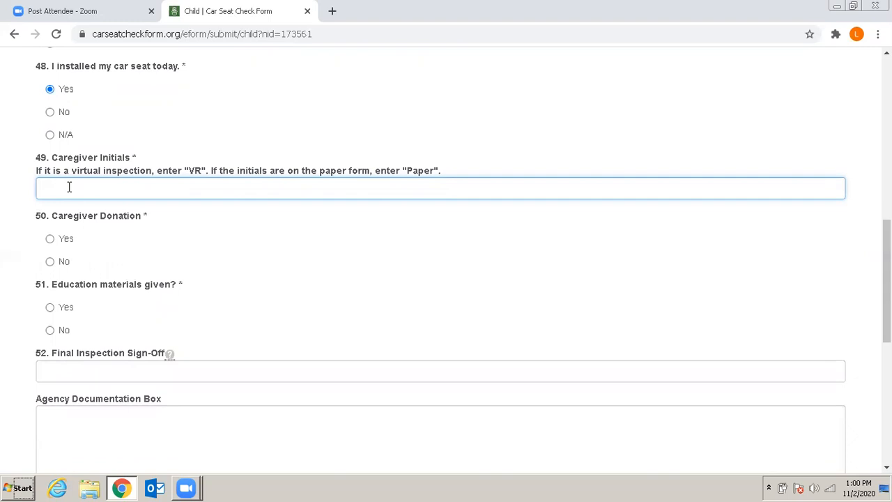
type("Paper")
Answer No for caregiver donation and Yes for education materials given
left_click(65, 241)
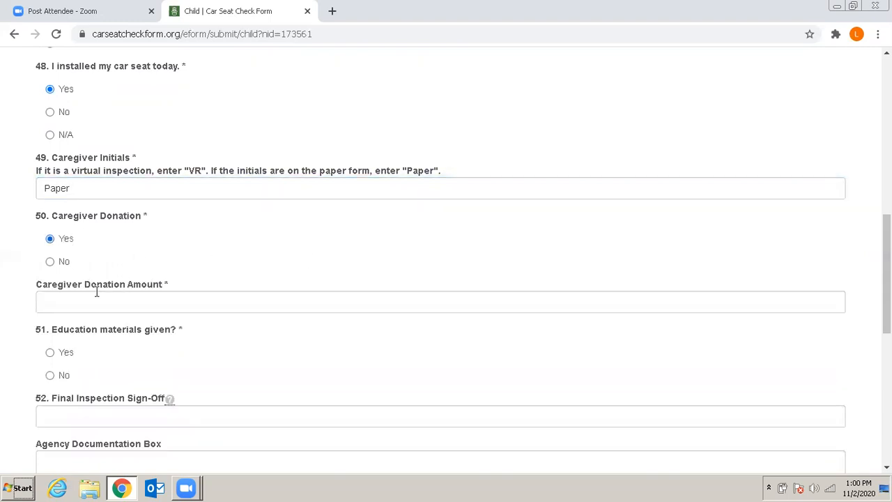
left_click(51, 262)
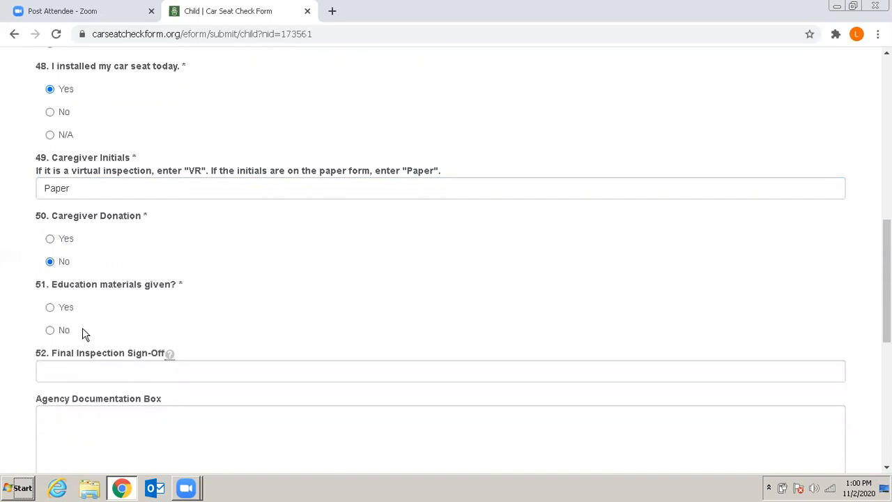
left_click(50, 308)
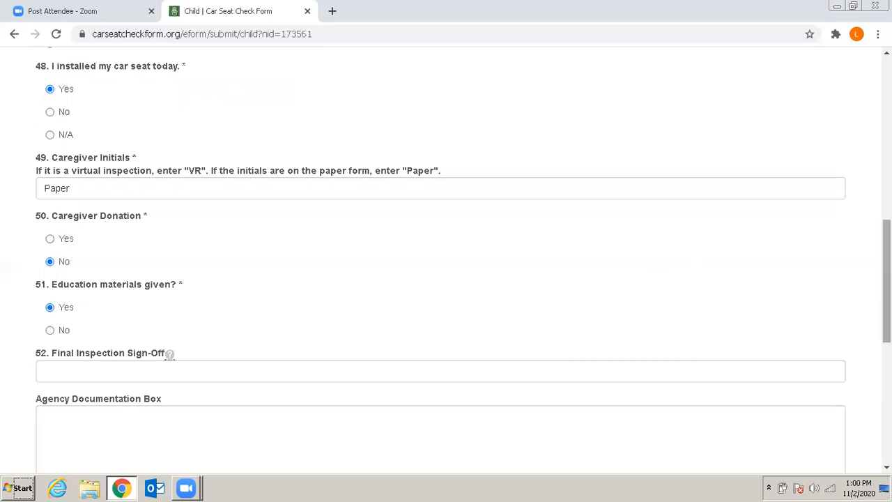
Write "Seat was for recert" in the Agency Documentation Box and submit the child form
scroll(886, 278, "down", 2)
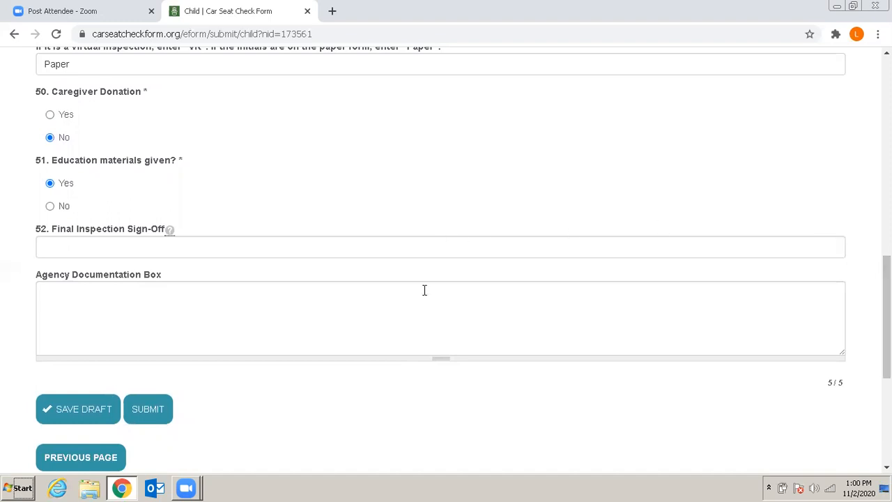
left_click(344, 325)
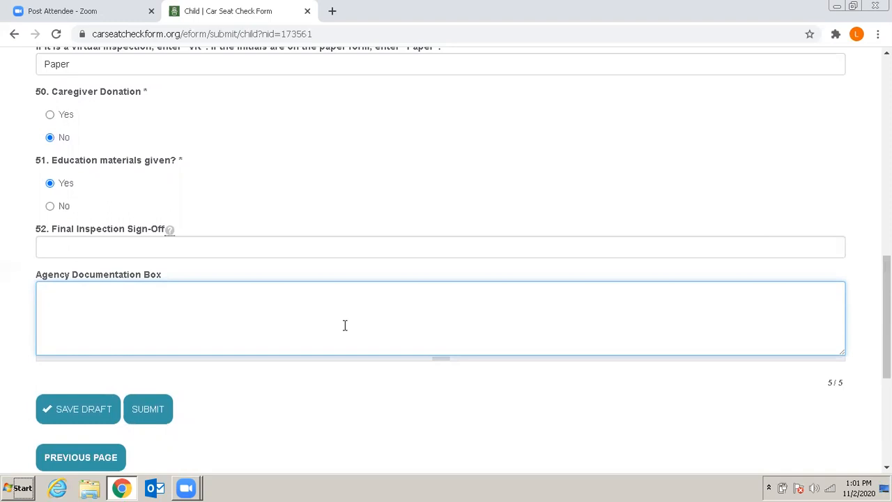
type("Seat was for recert")
left_click(155, 400)
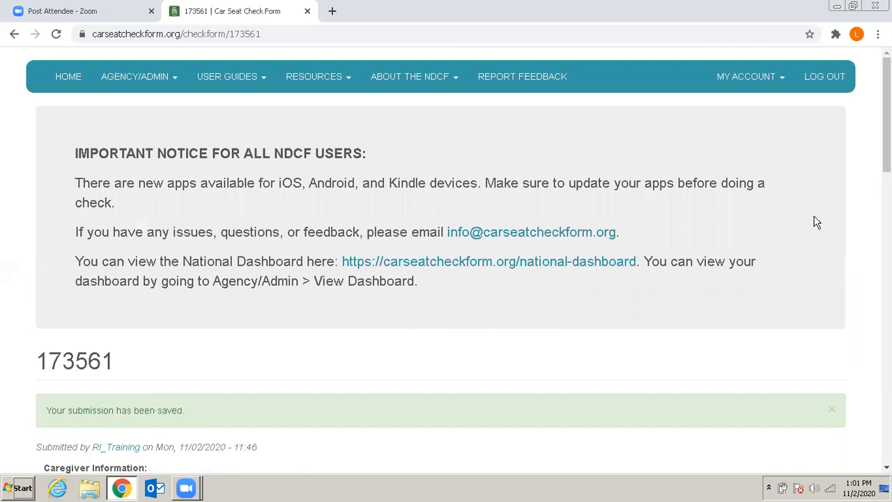
Review the saved check form from the caregiver information through the list of children
scroll(446, 279, "down", 5)
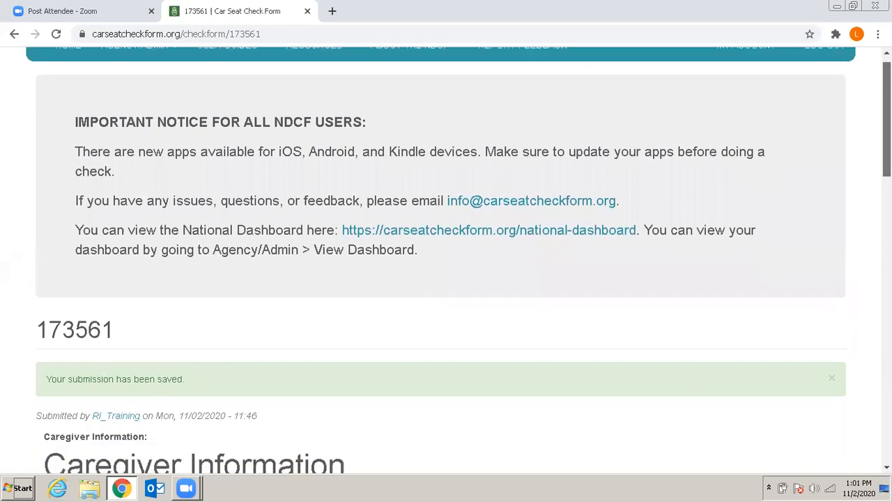
scroll(446, 258, "down", 4)
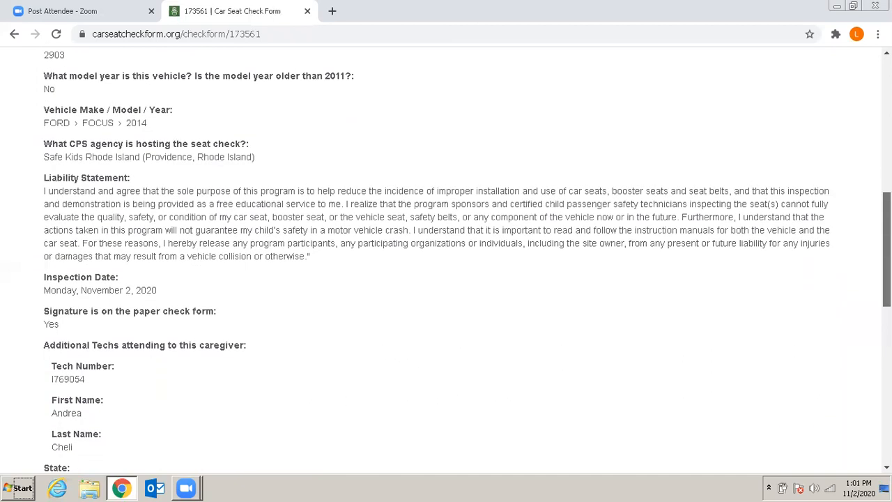
scroll(446, 258, "down", 3)
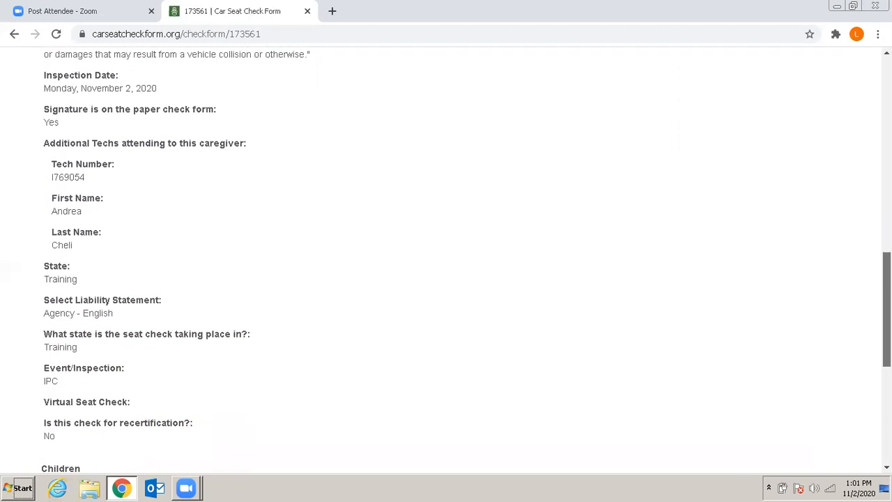
scroll(446, 257, "down", 1)
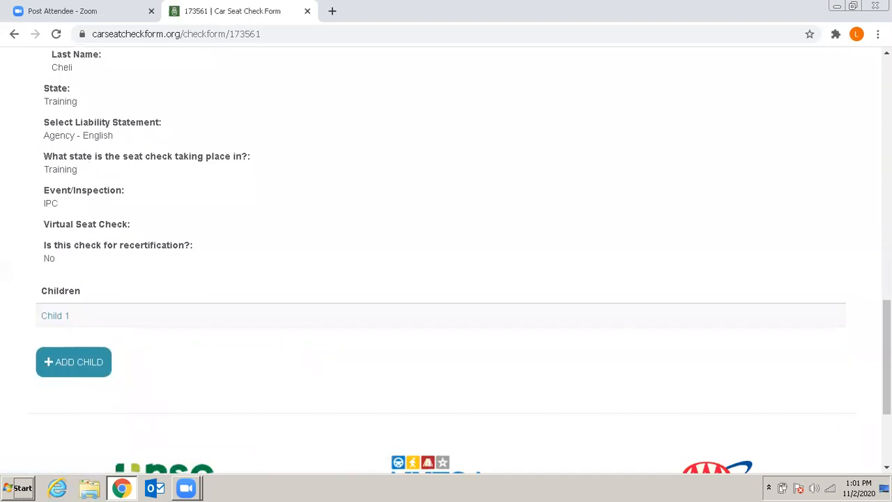
left_click_drag(886, 357, 886, 352)
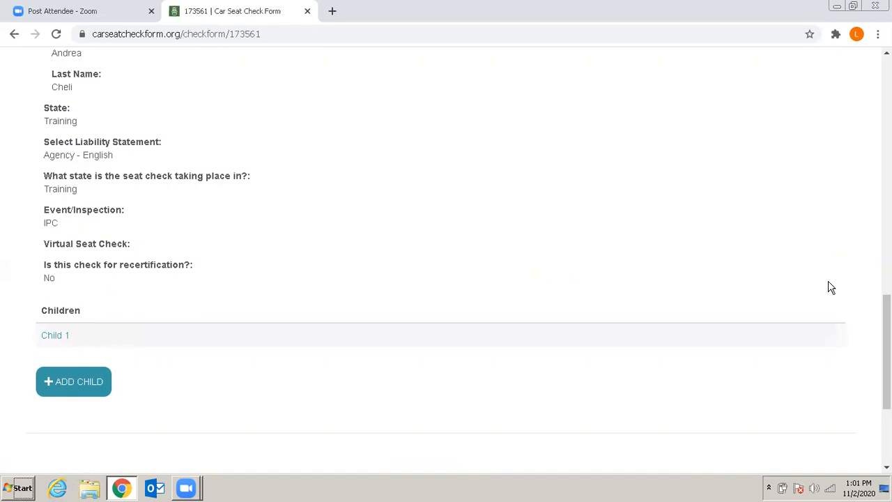
scroll(887, 348, "up", 5)
scroll(446, 278, "up", 4)
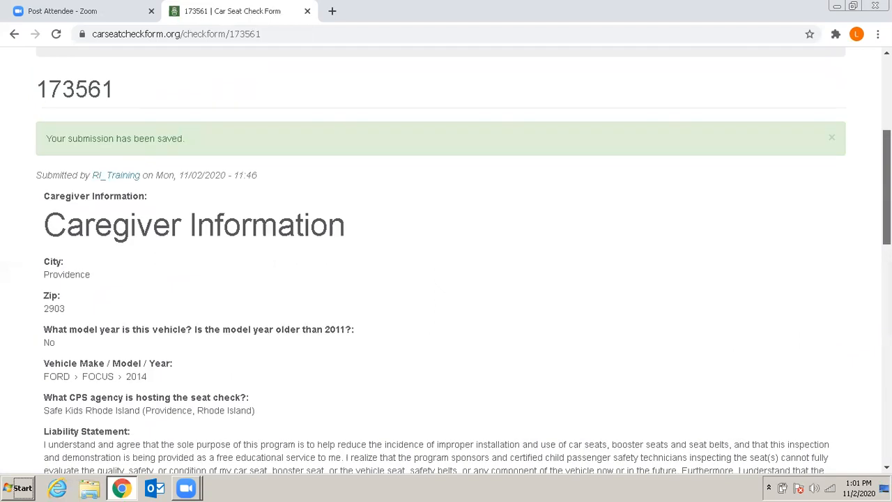
scroll(446, 279, "up", 4)
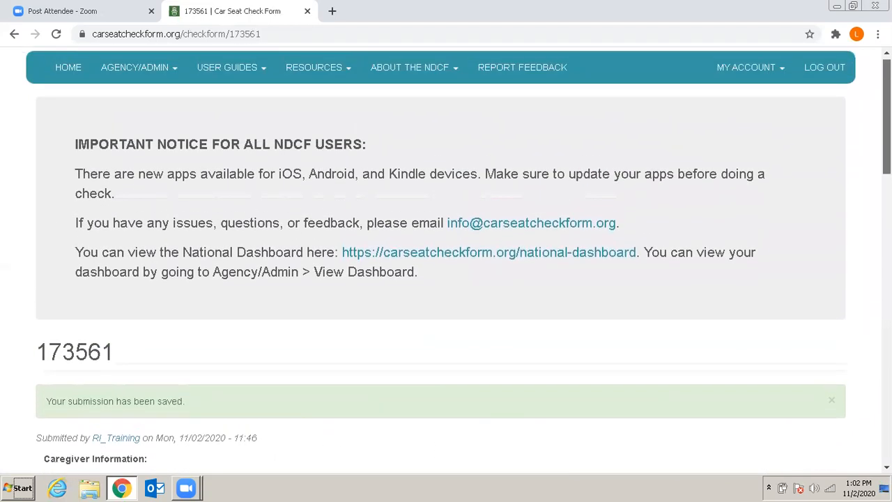
scroll(446, 278, "up", 1)
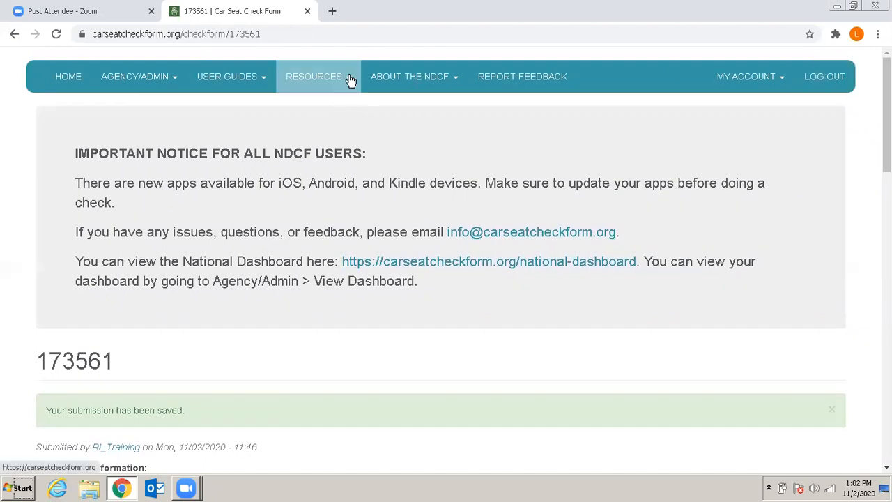
left_click(175, 81)
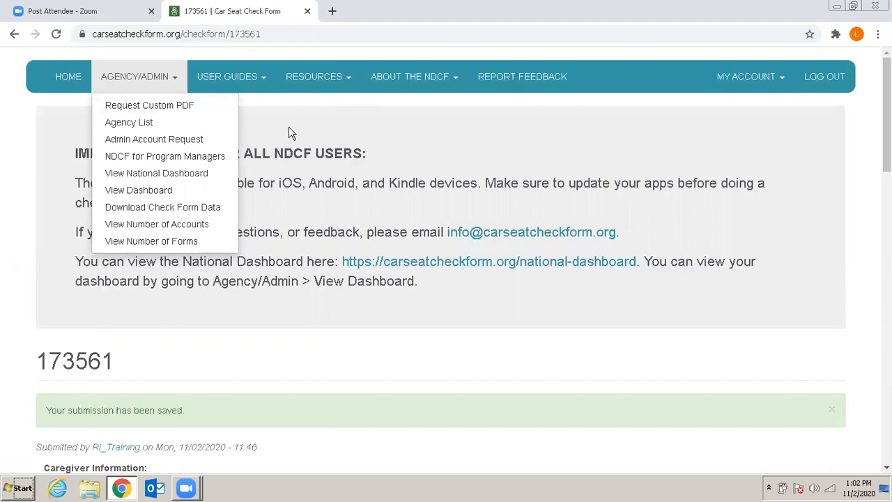
left_click(379, 172)
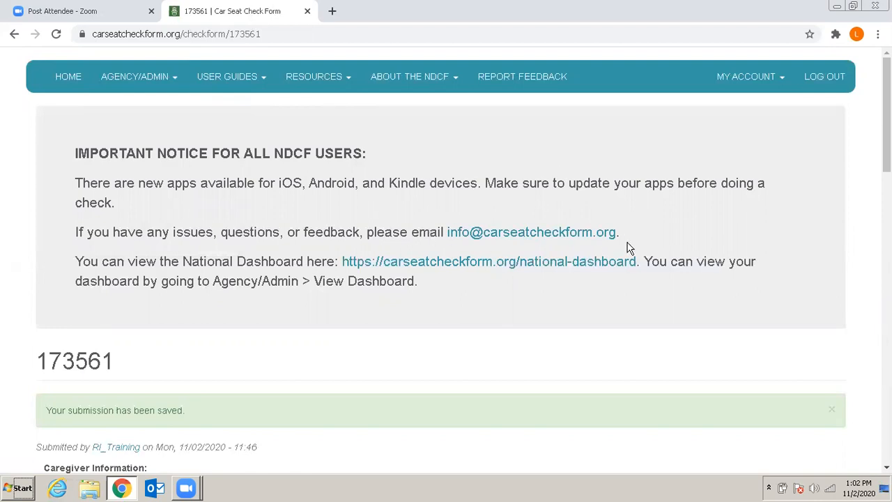
Return to the site's home page and examine the check forms listed by date and the search filters
left_click(70, 79)
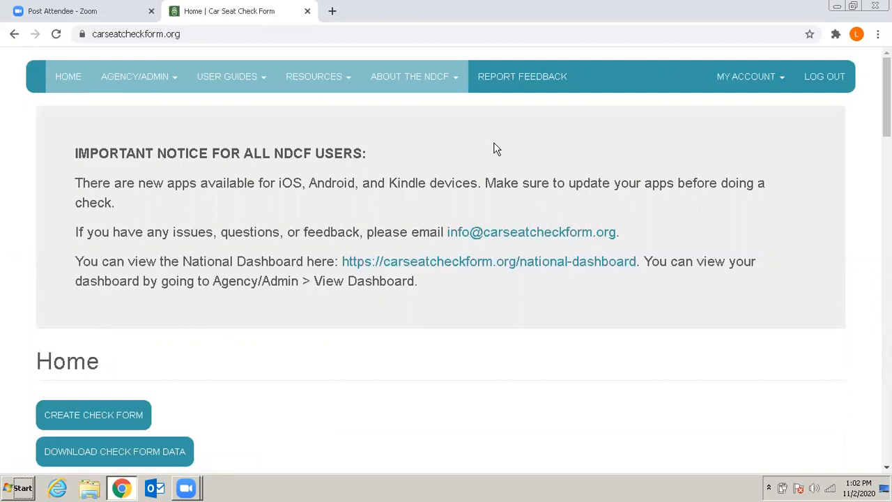
left_click_drag(886, 99, 886, 173)
scroll(446, 258, "down", 3)
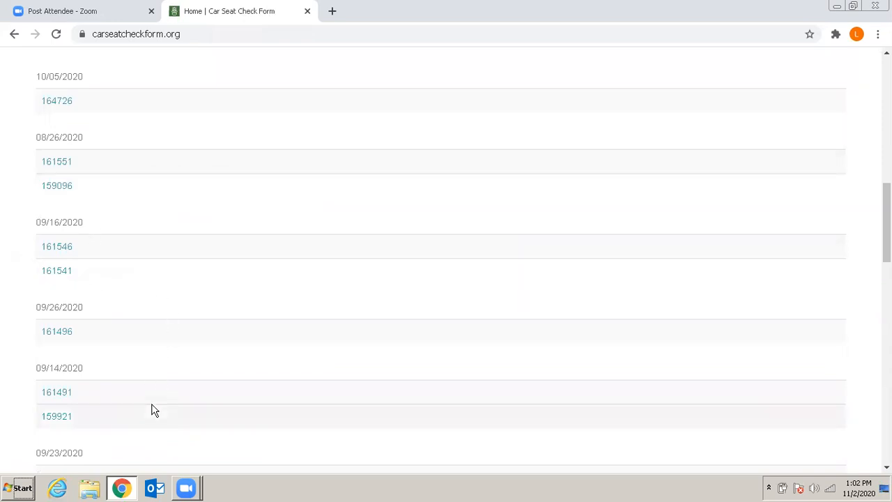
left_click_drag(886, 223, 886, 109)
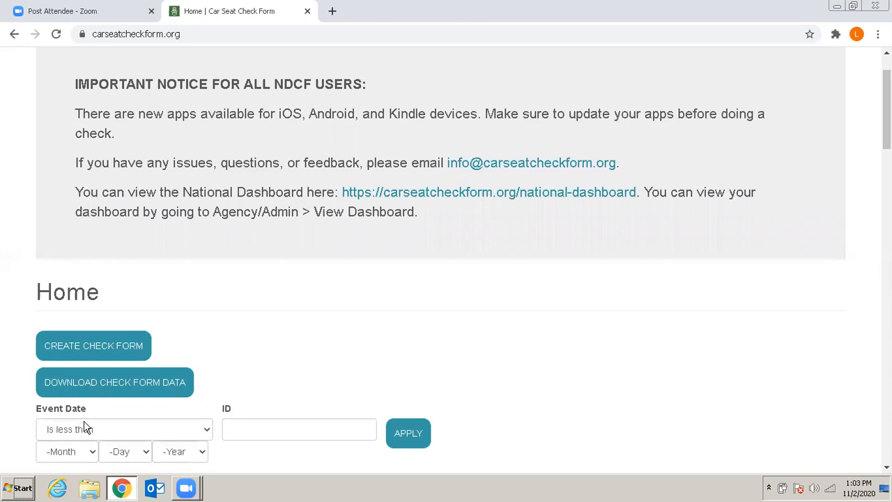